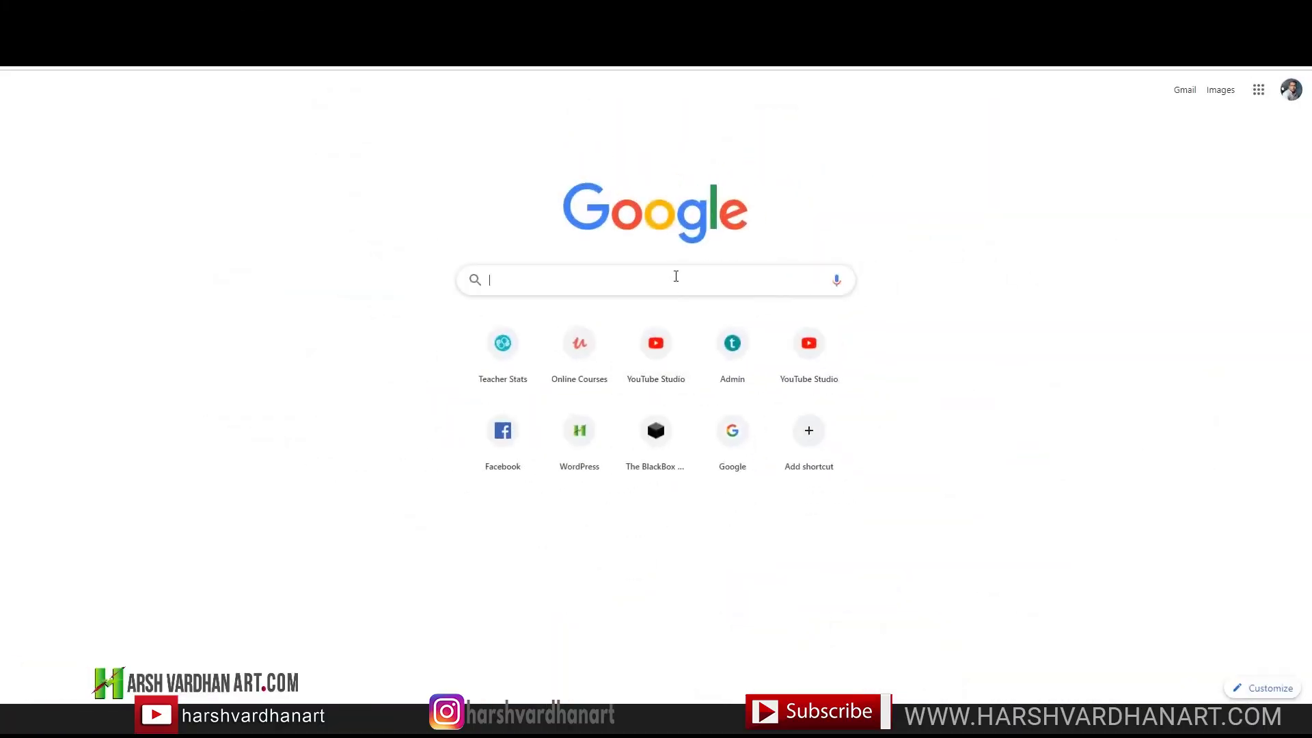
Link Instagram to Creator Studio, allowing Page members access, and log in as the suggested user
{"action": "type", "text": "cre"}
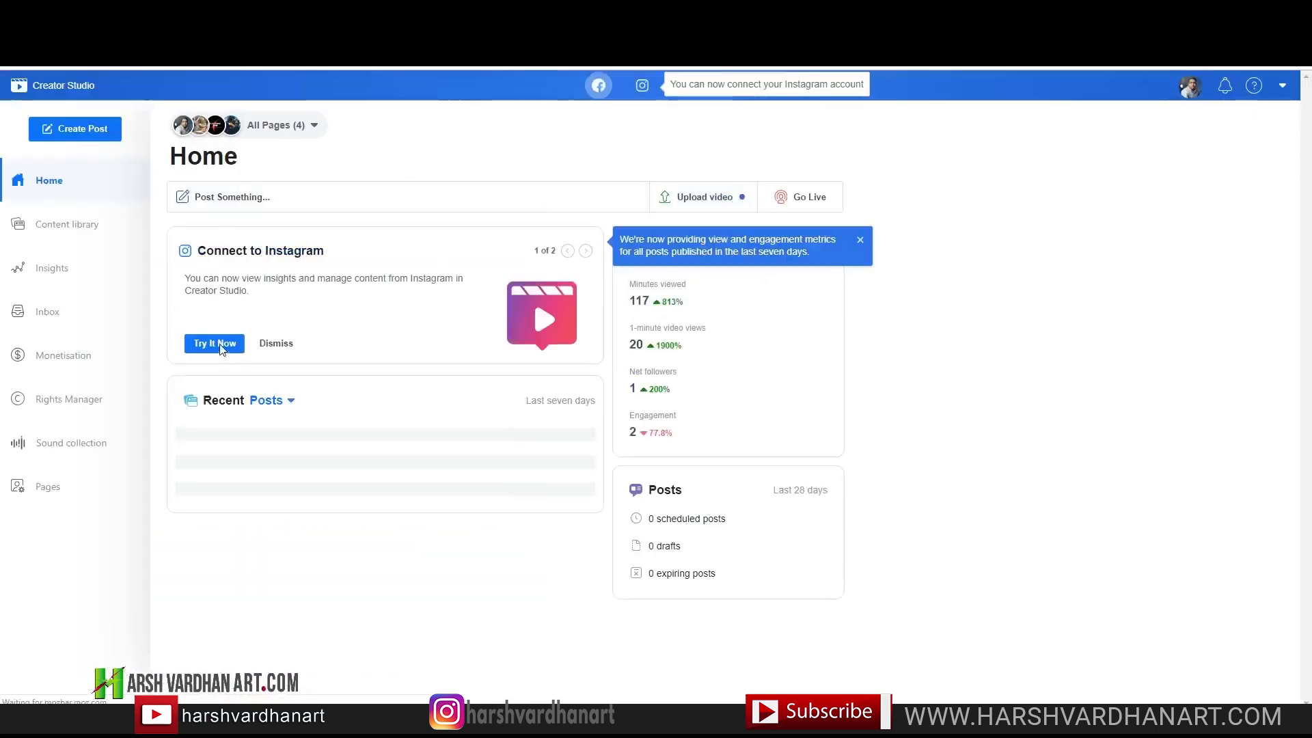
{"action": "left_click", "coordinate": [215, 348]}
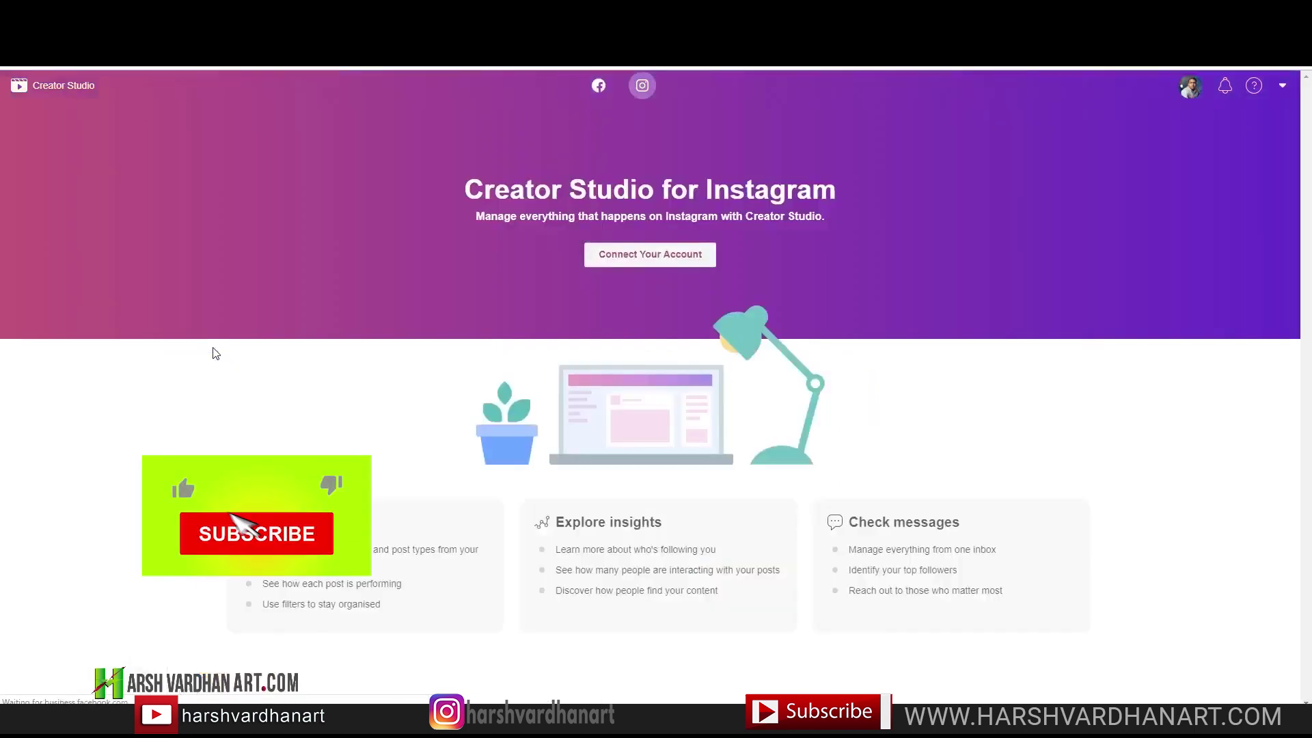
{"action": "left_click", "coordinate": [681, 256]}
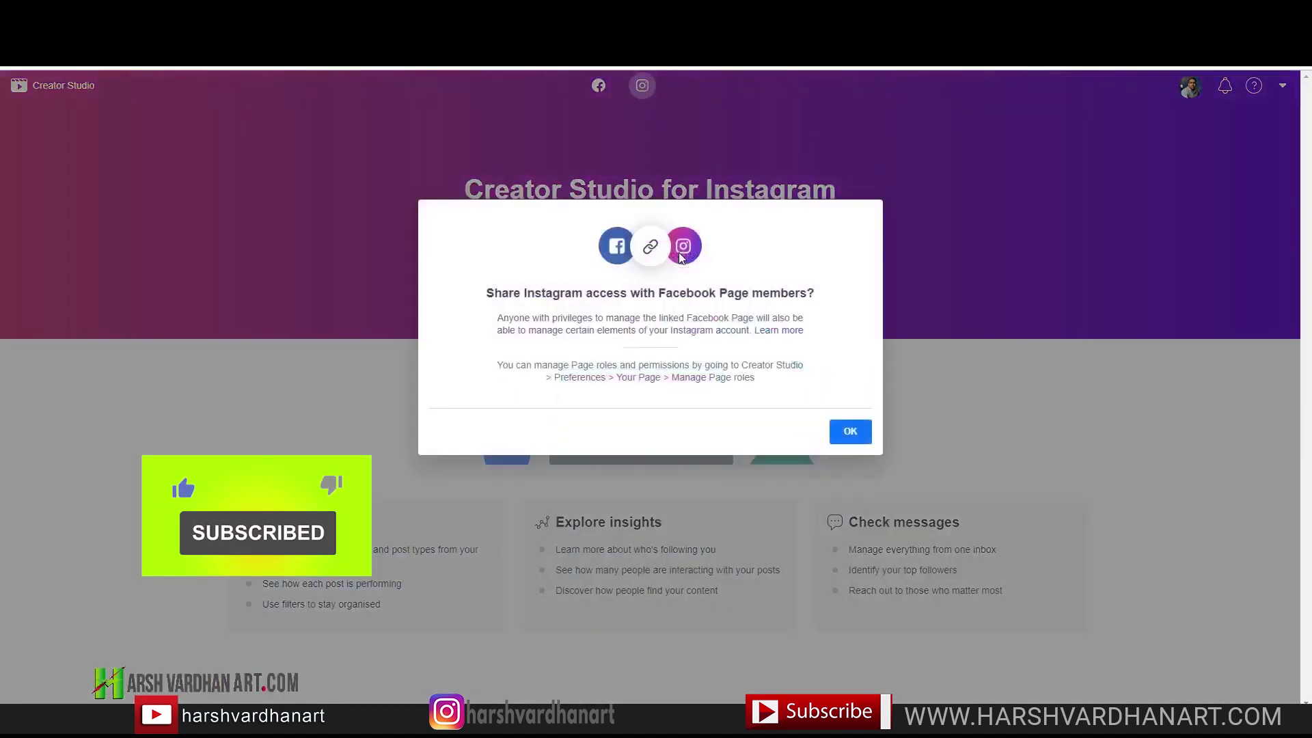
{"action": "left_click", "coordinate": [859, 438]}
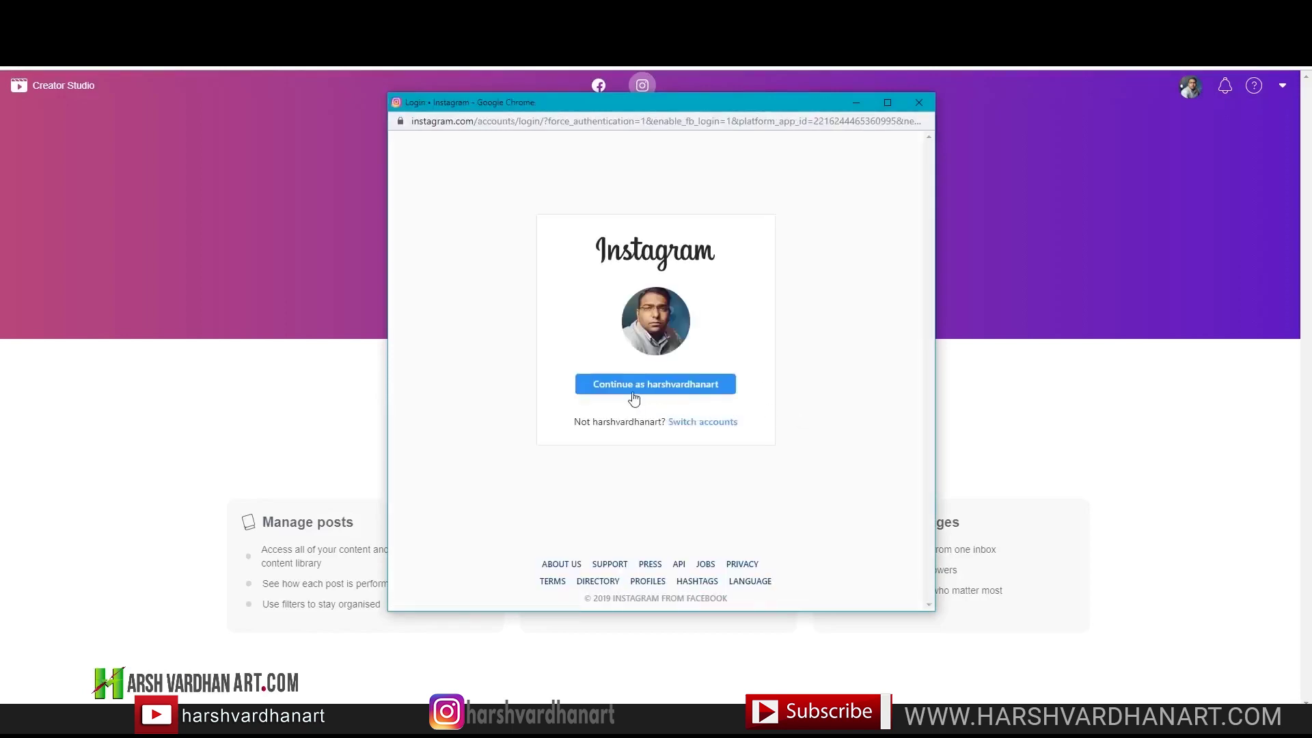
{"action": "left_click", "coordinate": [686, 385]}
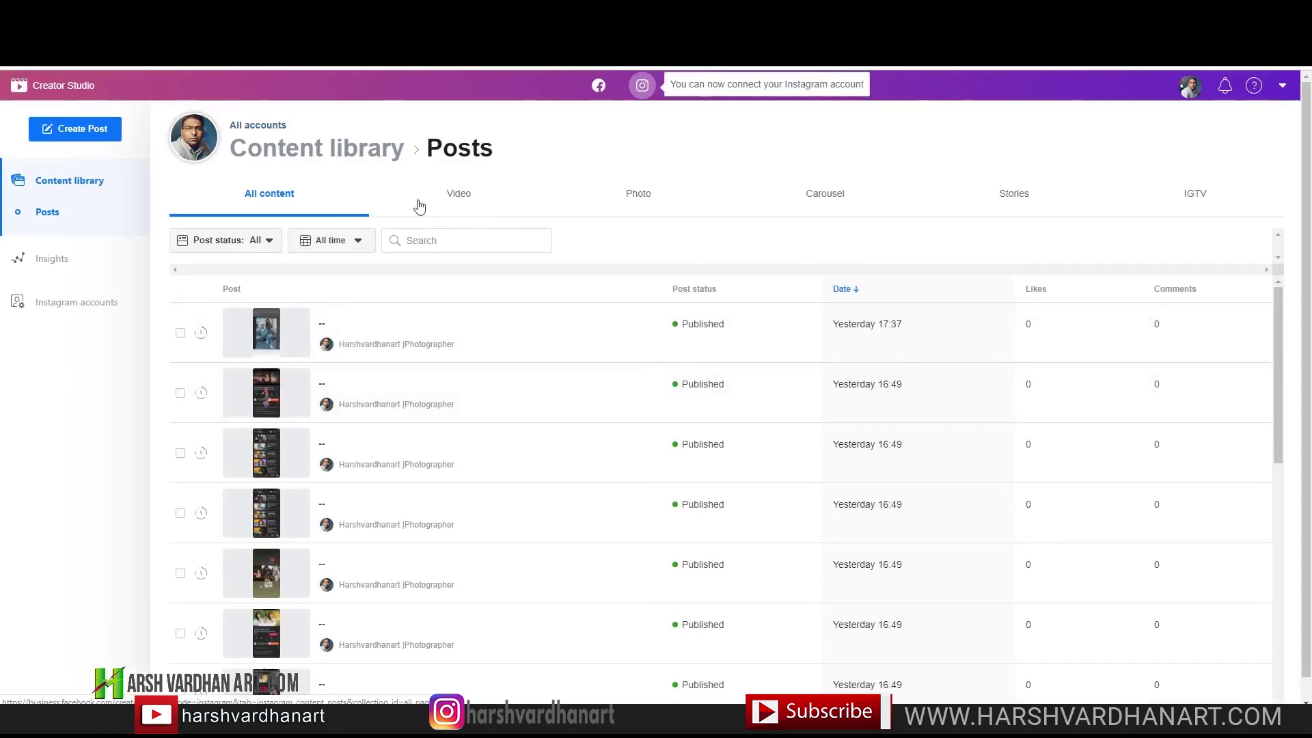
Filter the Content library by Video, Photo, Carousel and IGTV, then return to All
{"action": "left_click", "coordinate": [479, 197]}
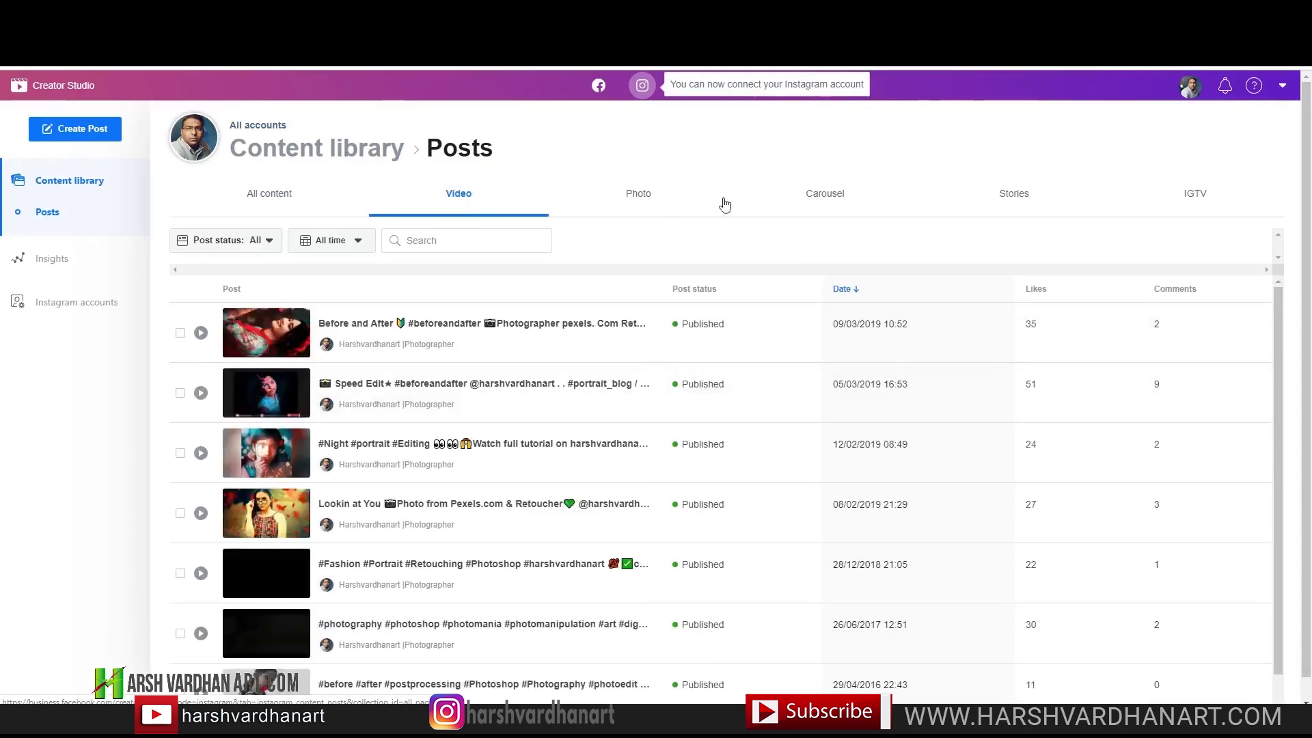
{"action": "left_click", "coordinate": [667, 204]}
{"action": "left_click", "coordinate": [838, 204]}
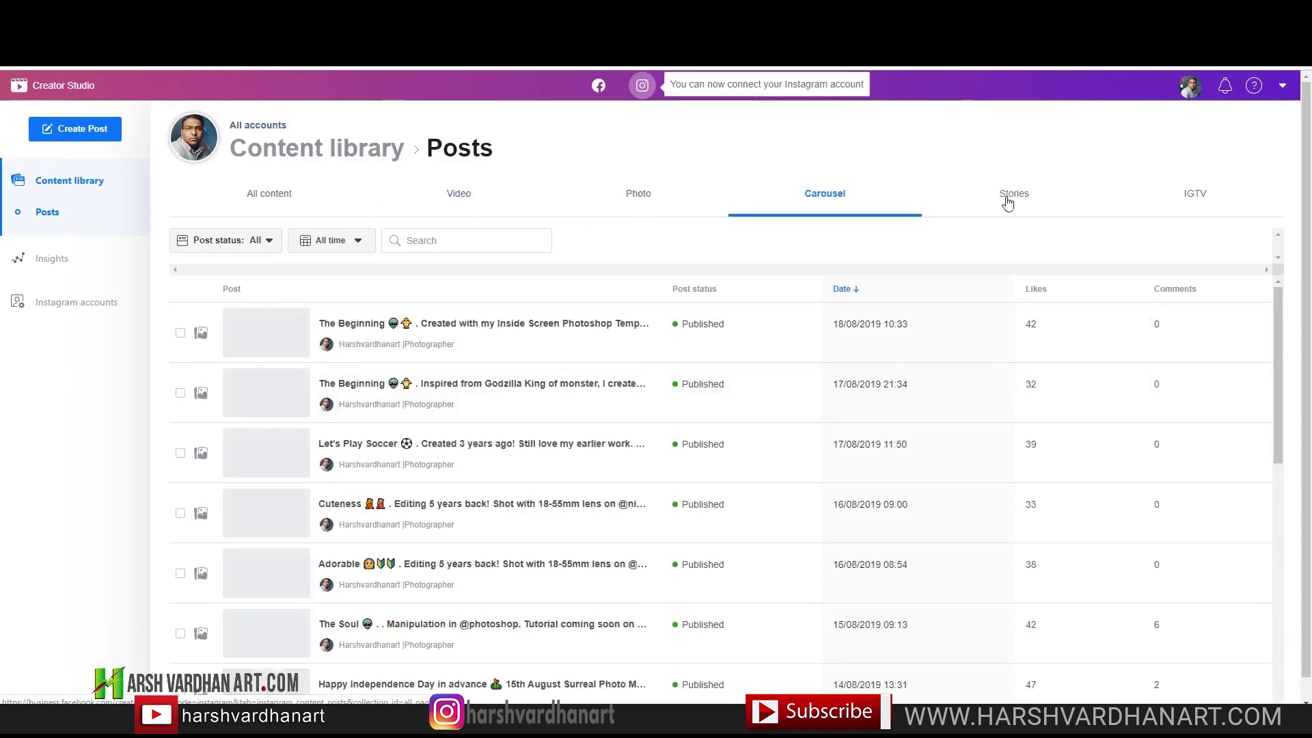
{"action": "left_click", "coordinate": [1178, 199]}
{"action": "left_click", "coordinate": [286, 201]}
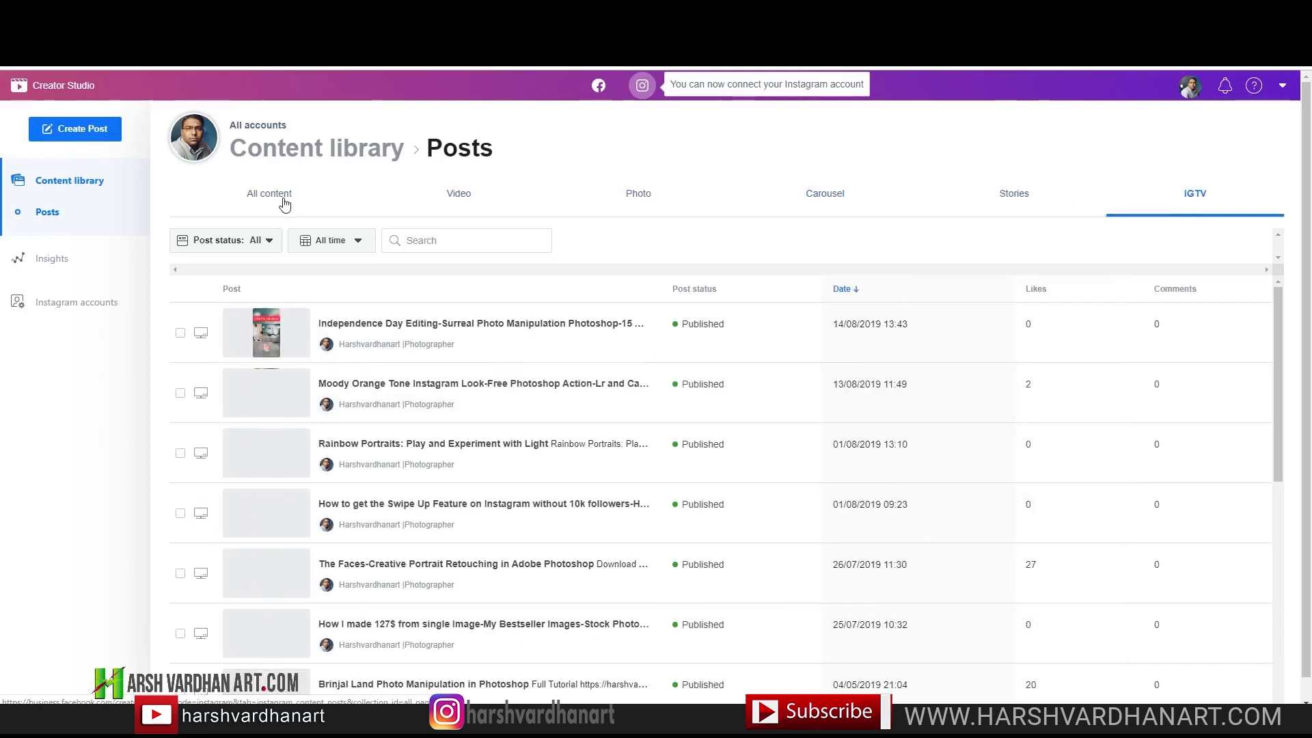
Start a new Instagram feed post for the connected account
{"action": "left_click", "coordinate": [84, 141]}
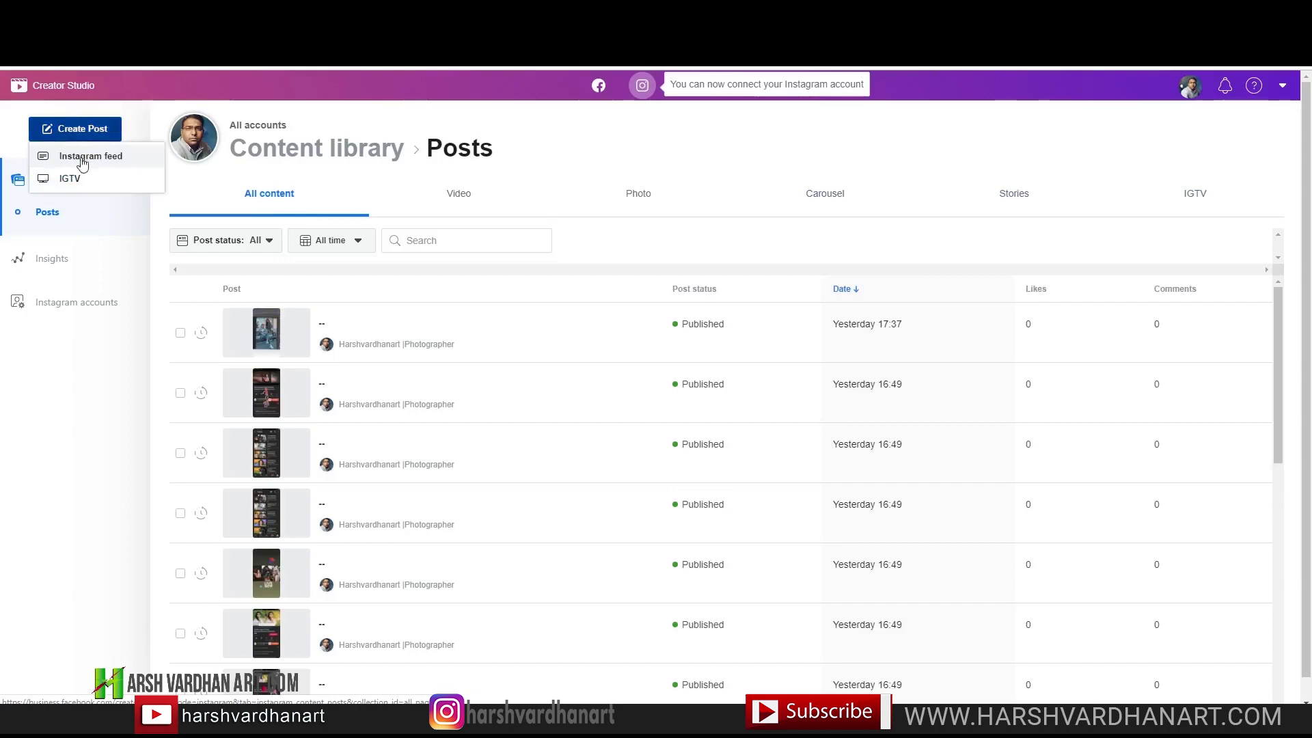
{"action": "left_click", "coordinate": [91, 157]}
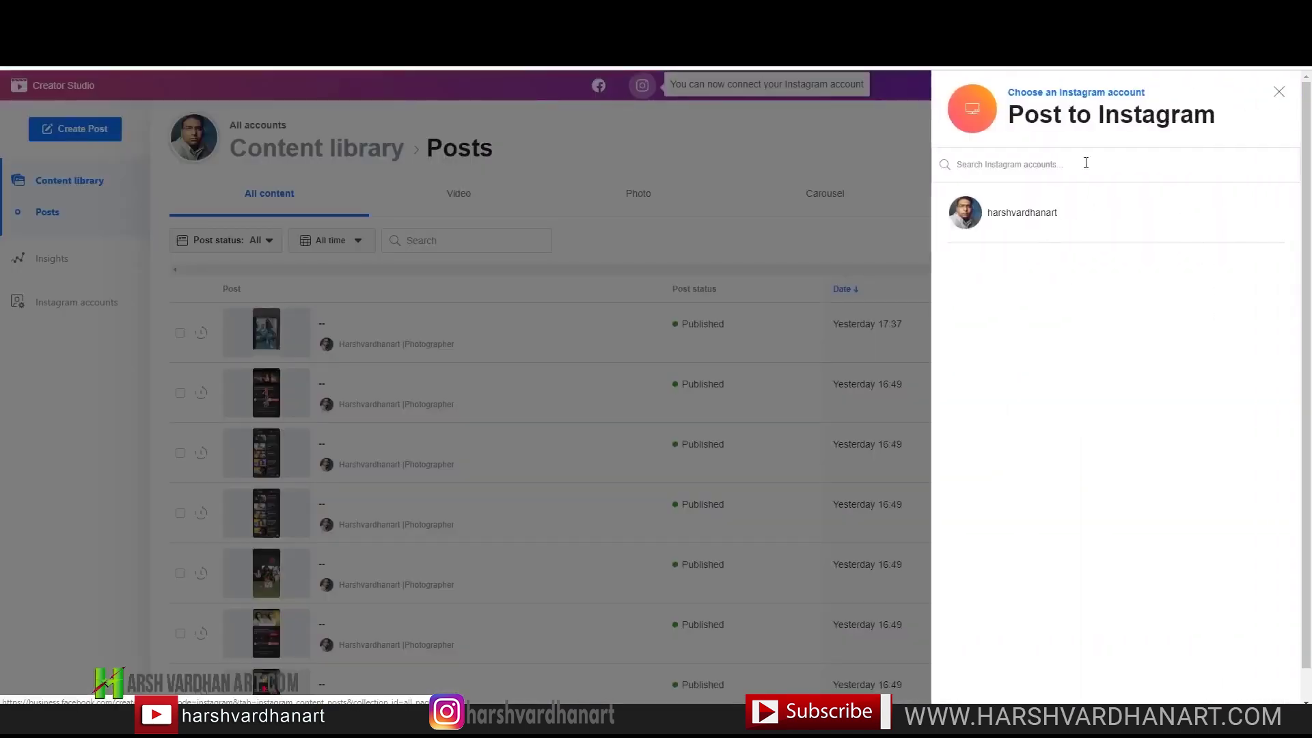
{"action": "left_click", "coordinate": [1018, 217]}
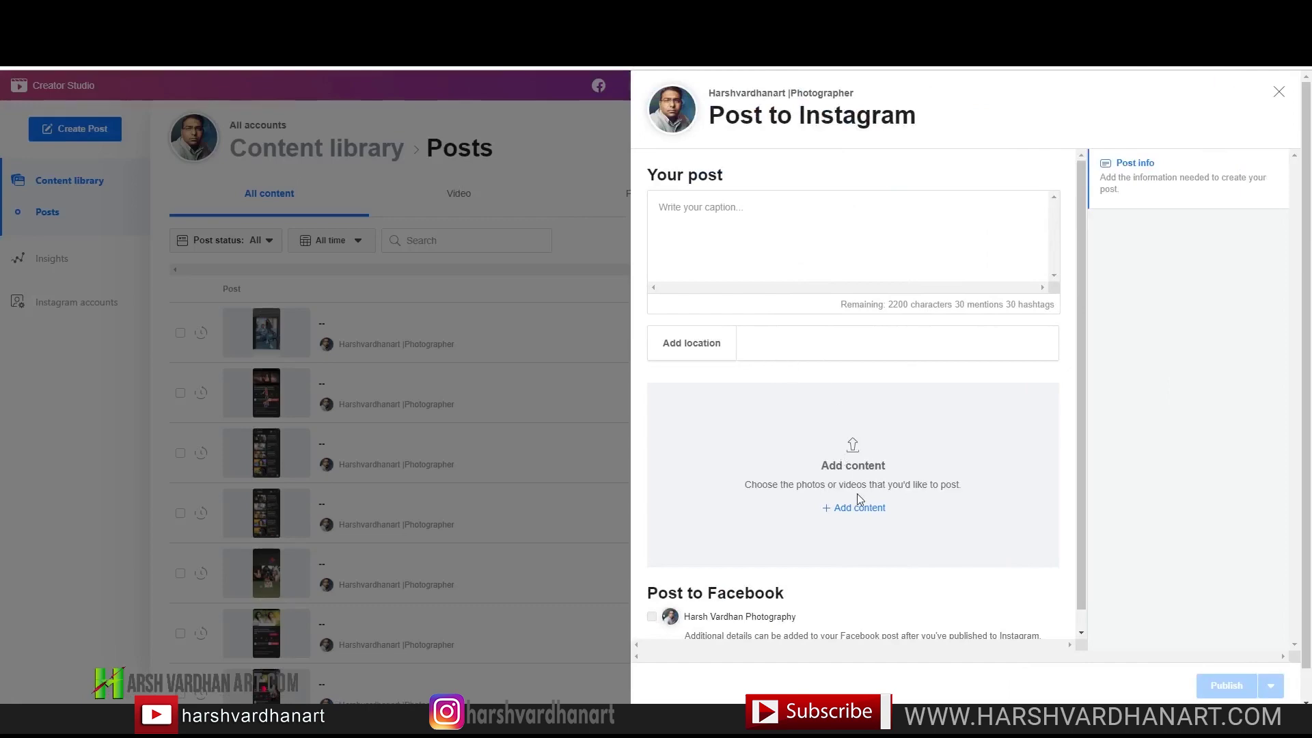
Try dropping a bench photo into the post, then choose uploading from a file
{"action": "key", "text": "alt+Tab"}
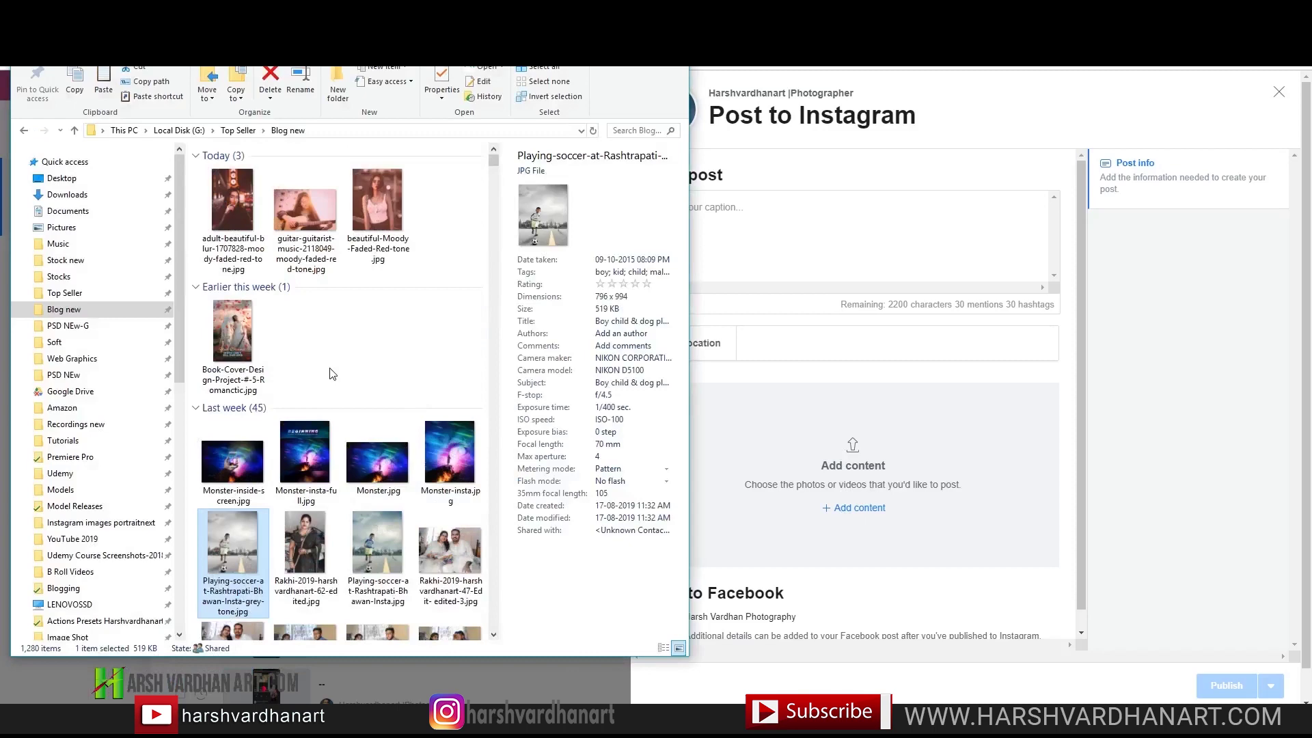
{"action": "left_click_drag", "start_coordinate": [306, 335], "coordinate": [823, 459]}
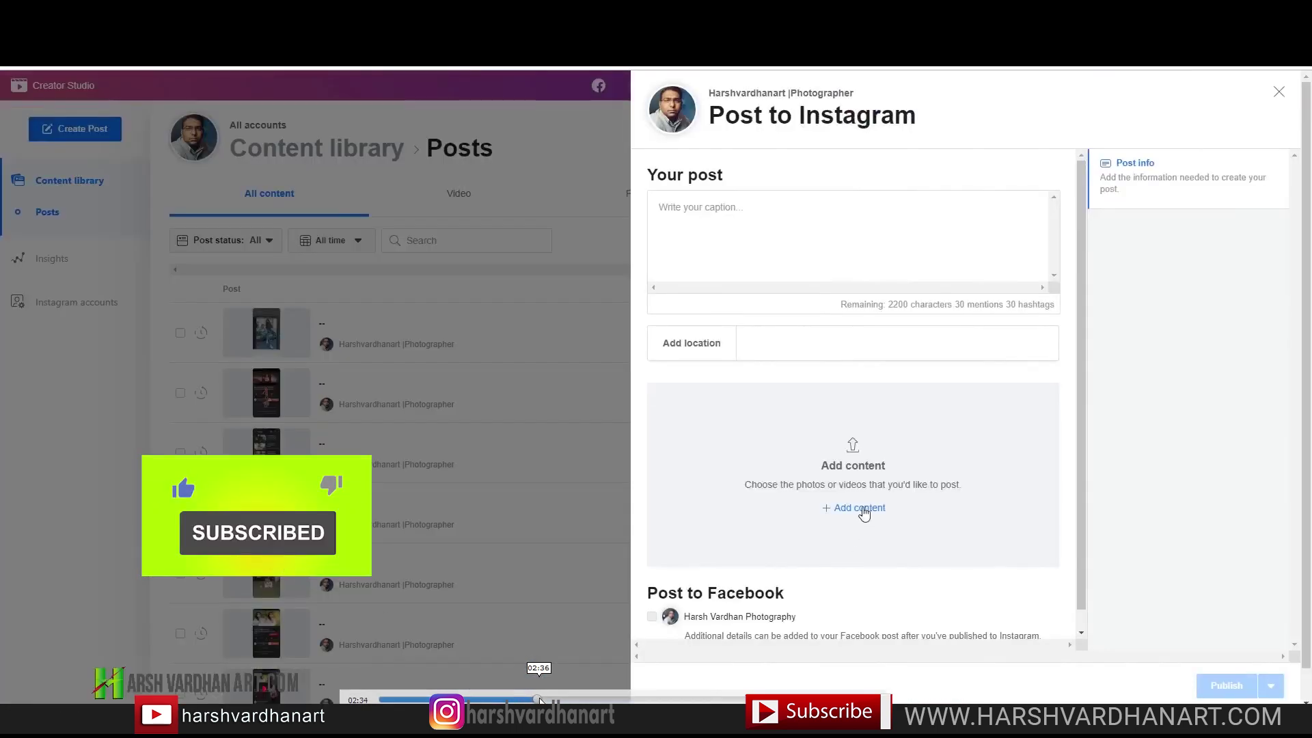
{"action": "left_click", "coordinate": [865, 511]}
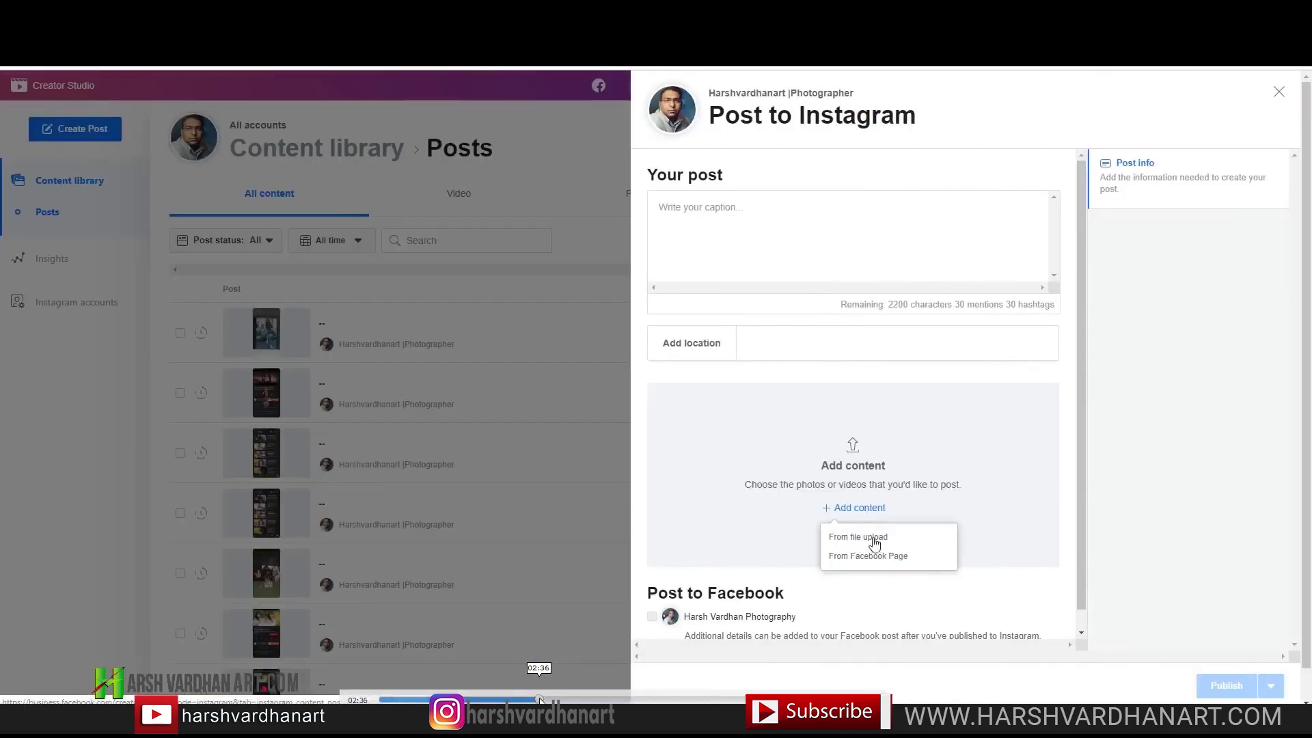
{"action": "left_click", "coordinate": [867, 539]}
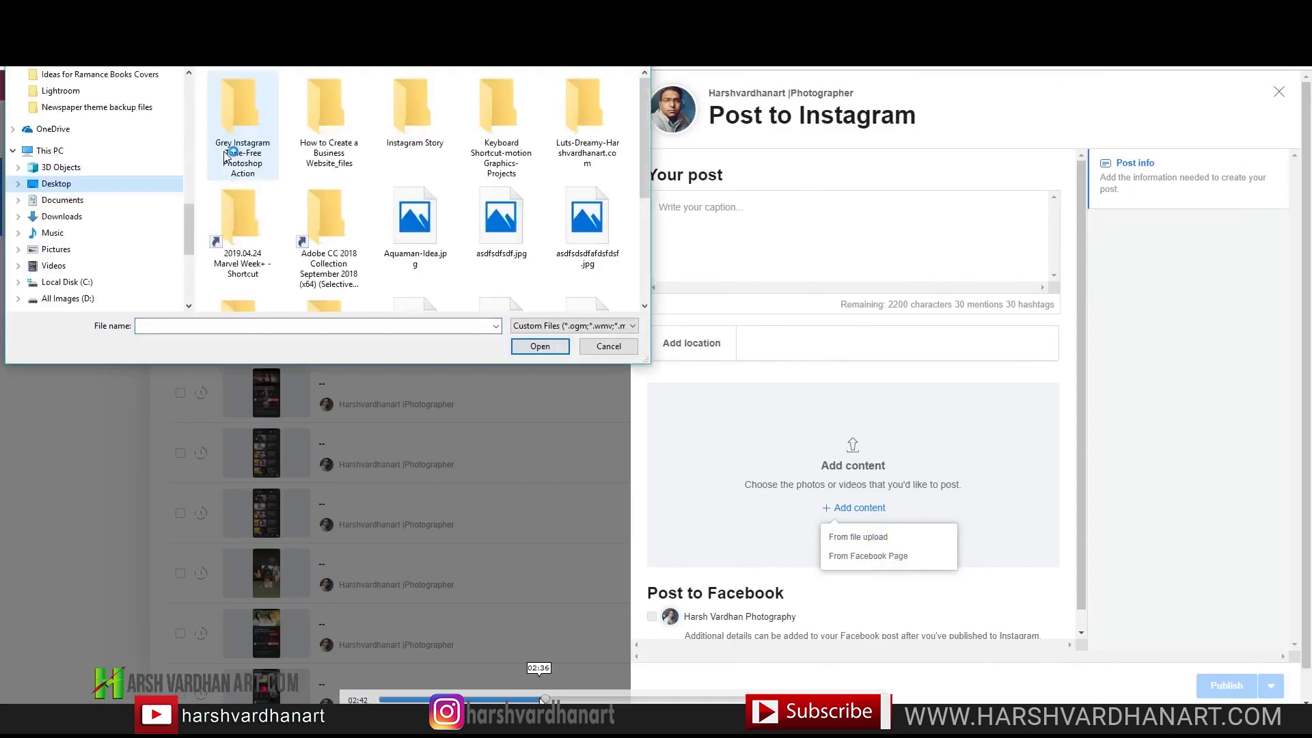
Select both bench photos in the Blog new folder and add them to the post
{"action": "scroll", "coordinate": [68, 178], "scroll_direction": "up", "scroll_amount": 5}
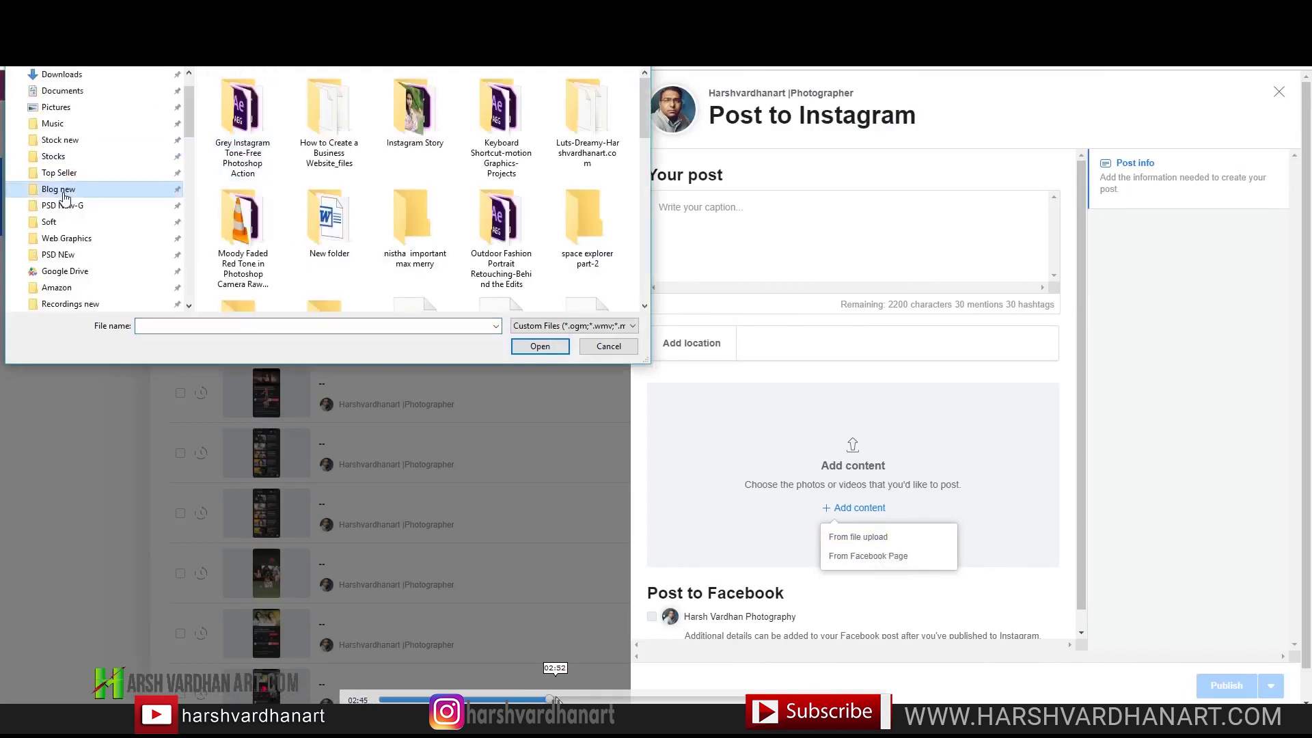
{"action": "left_click", "coordinate": [58, 190]}
{"action": "left_click", "coordinate": [325, 261]}
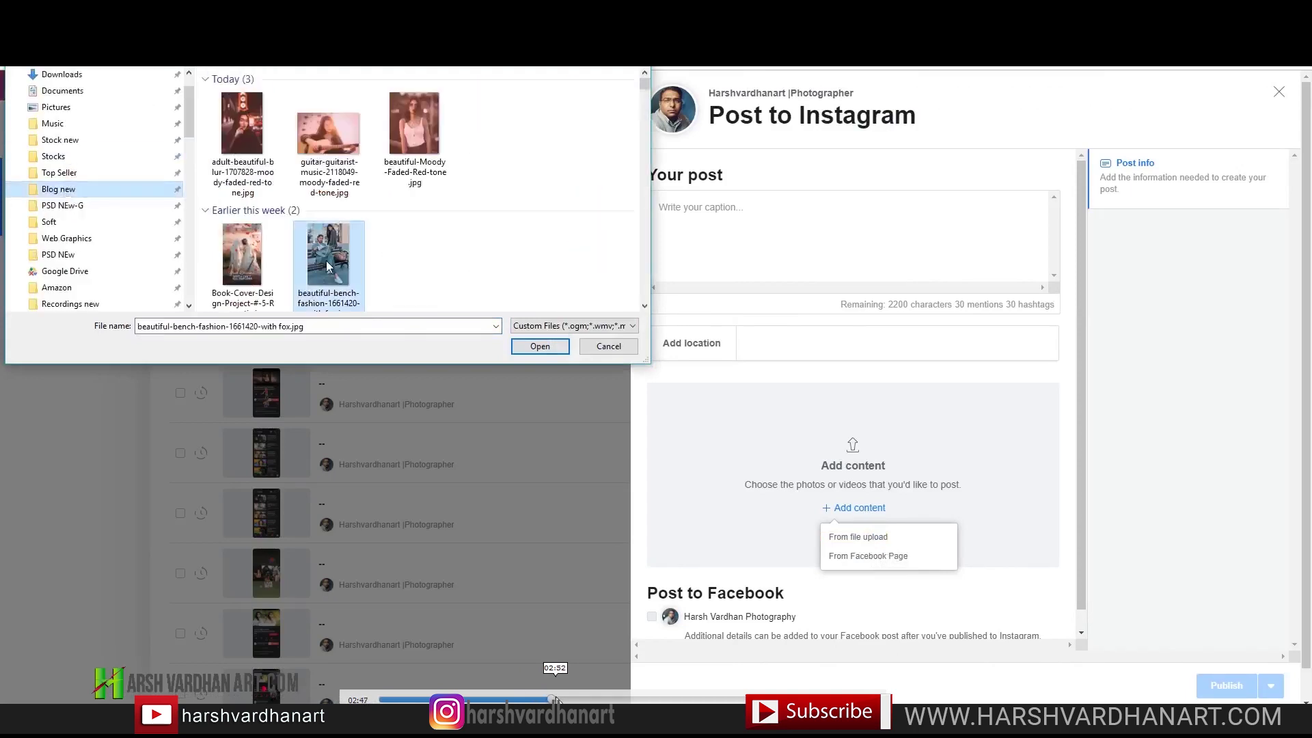
{"action": "scroll", "coordinate": [410, 253], "scroll_direction": "down", "scroll_amount": 5}
{"action": "scroll", "coordinate": [494, 254], "scroll_direction": "down", "scroll_amount": 5}
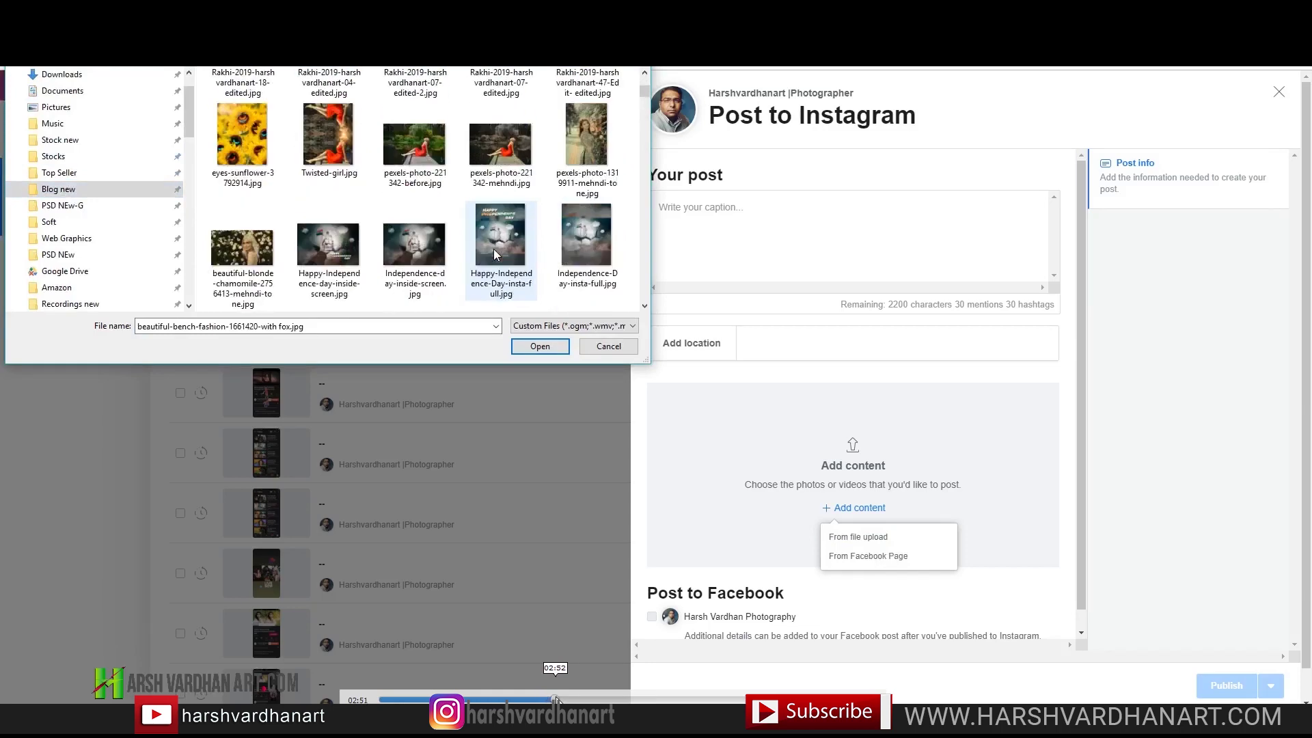
{"action": "scroll", "coordinate": [494, 254], "scroll_direction": "down", "scroll_amount": 10}
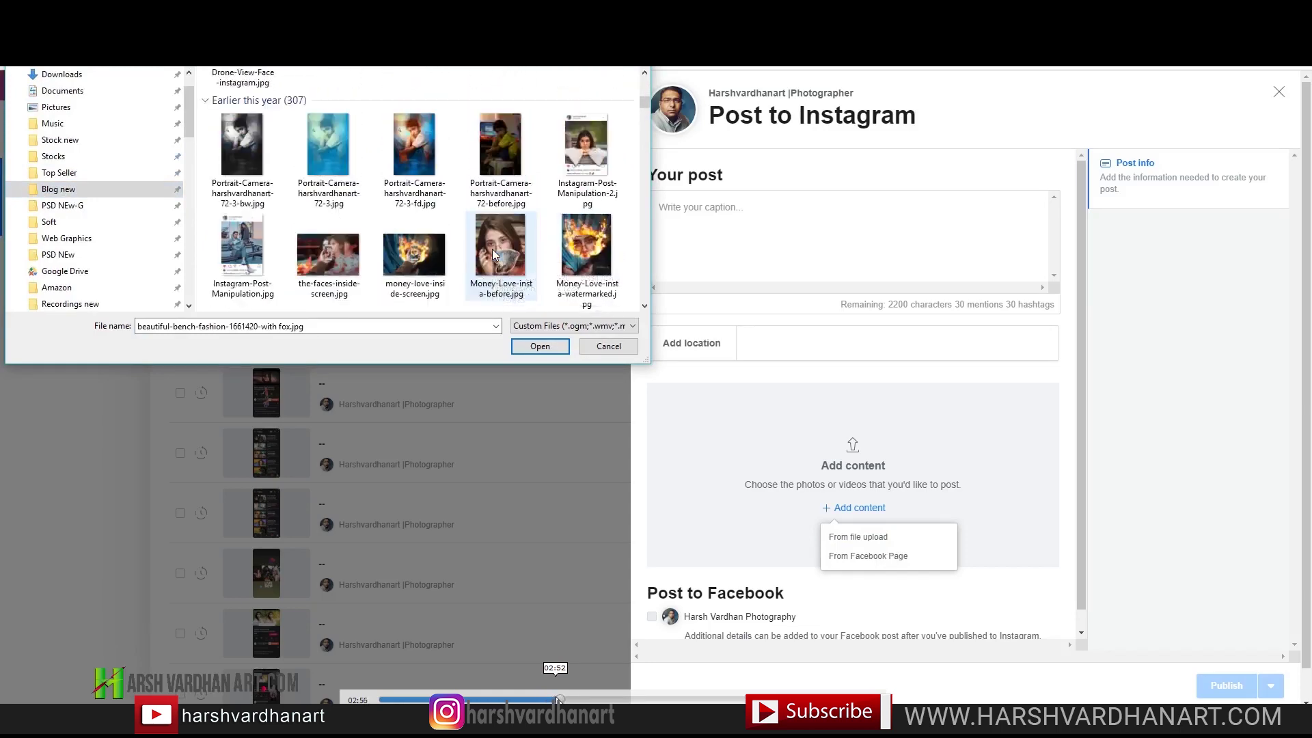
{"action": "scroll", "coordinate": [492, 249], "scroll_direction": "down", "scroll_amount": 2}
{"action": "left_click", "coordinate": [415, 253], "text": "ctrl"}
{"action": "left_click", "coordinate": [546, 351]}
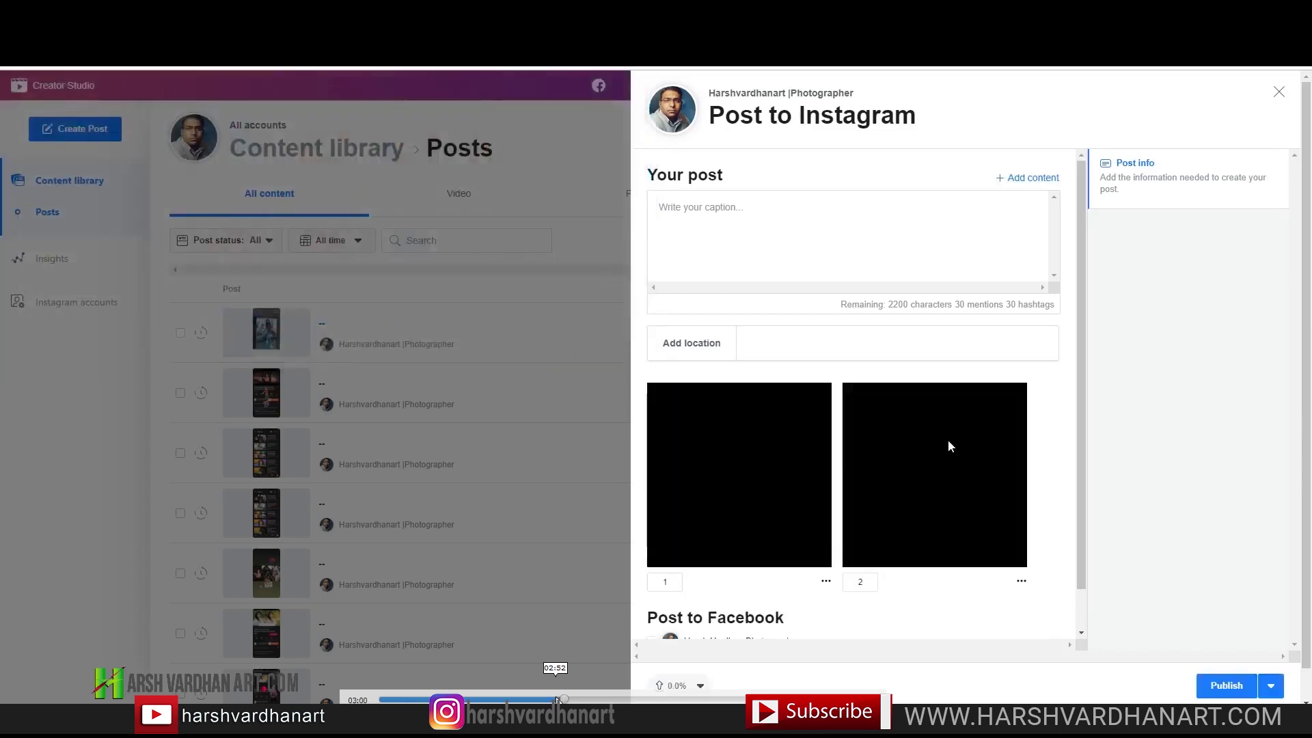
Set the location to Delhi, India and paste the caption 'Placing something in the Scene Realistically!'
{"action": "scroll", "coordinate": [934, 513], "scroll_direction": "down", "scroll_amount": 3}
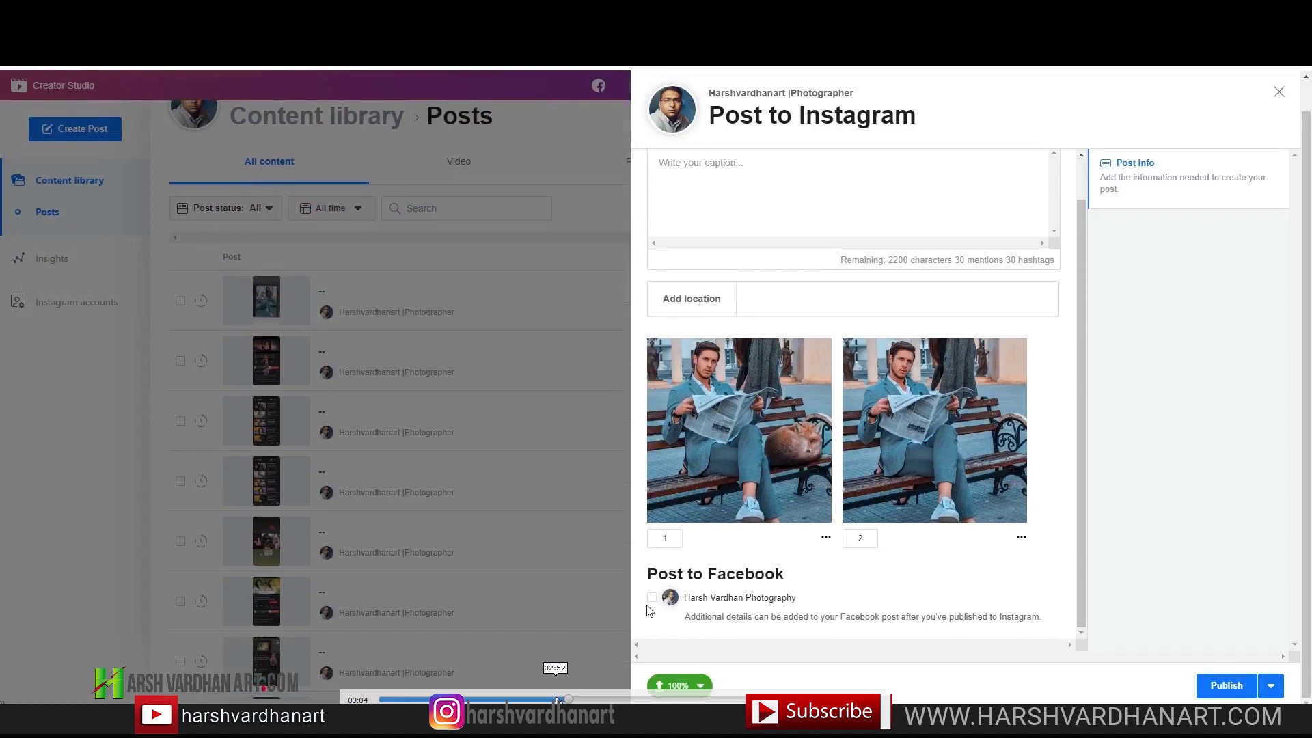
{"action": "scroll", "coordinate": [722, 596], "scroll_direction": "up", "scroll_amount": 3}
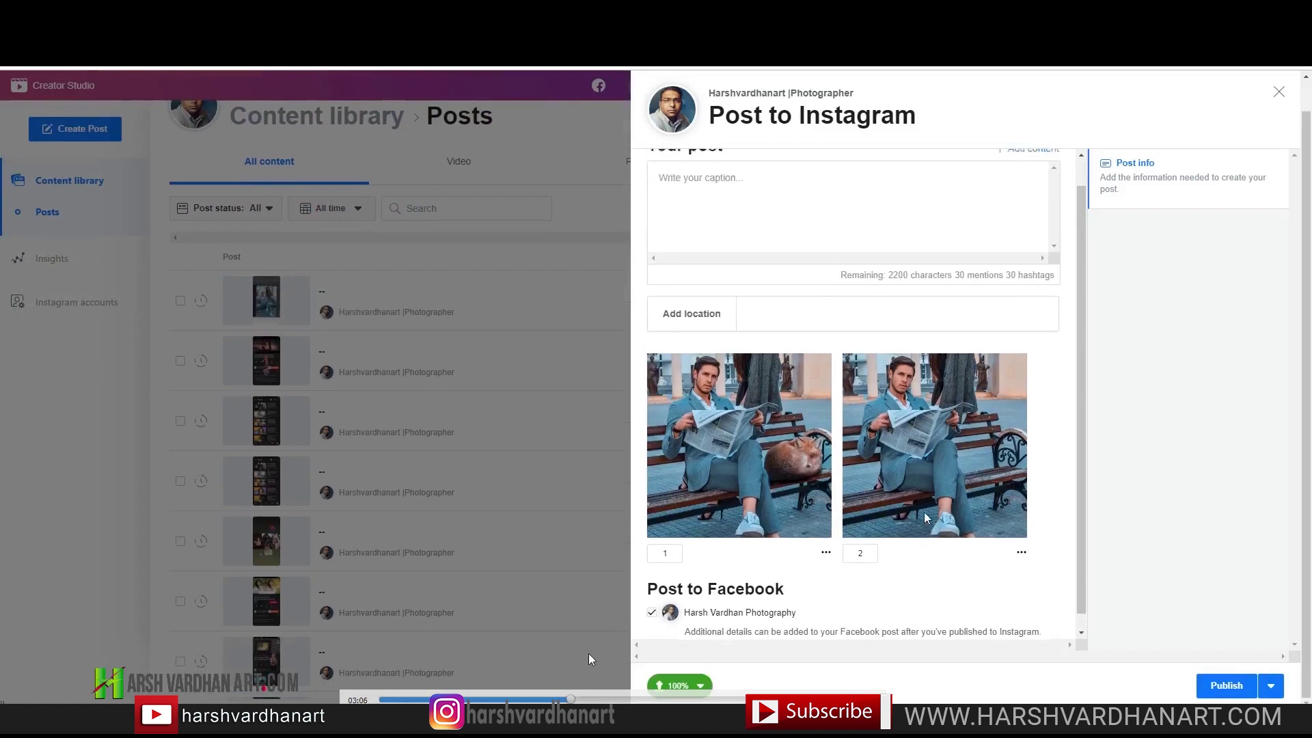
{"action": "left_click", "coordinate": [803, 342]}
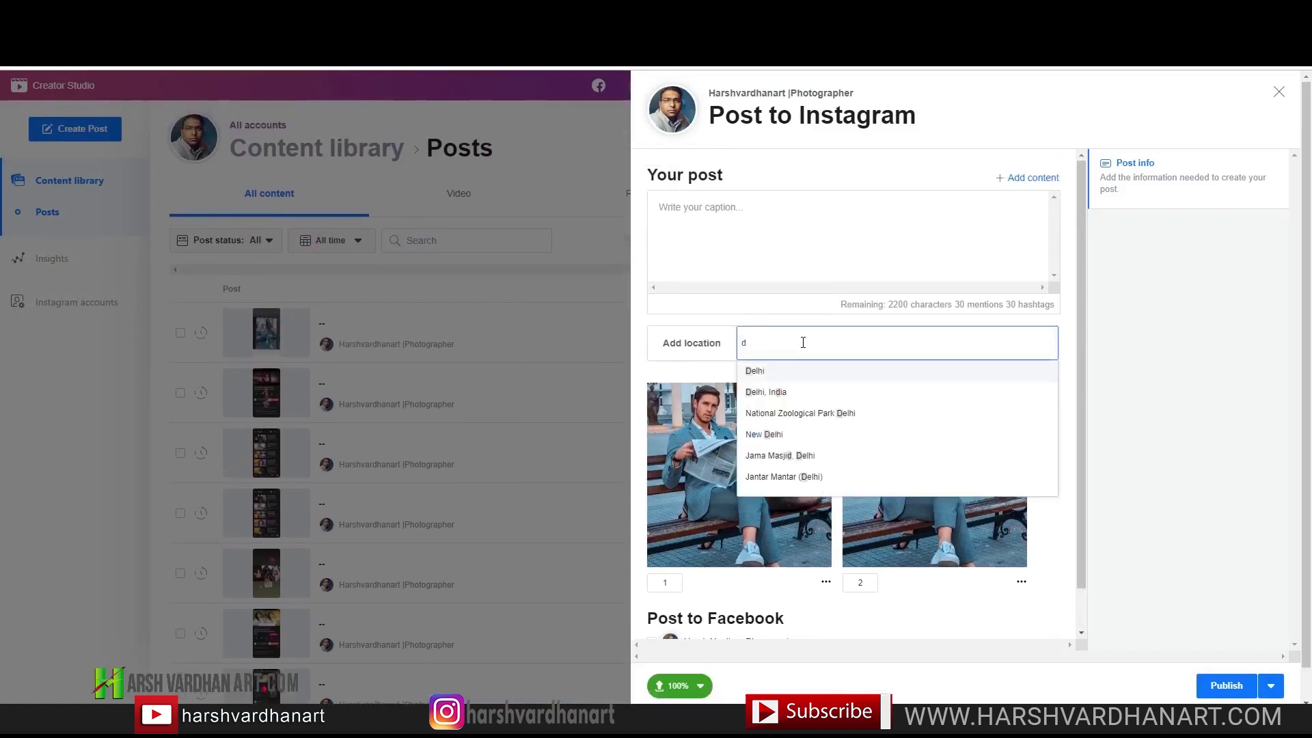
{"action": "left_click", "coordinate": [789, 391]}
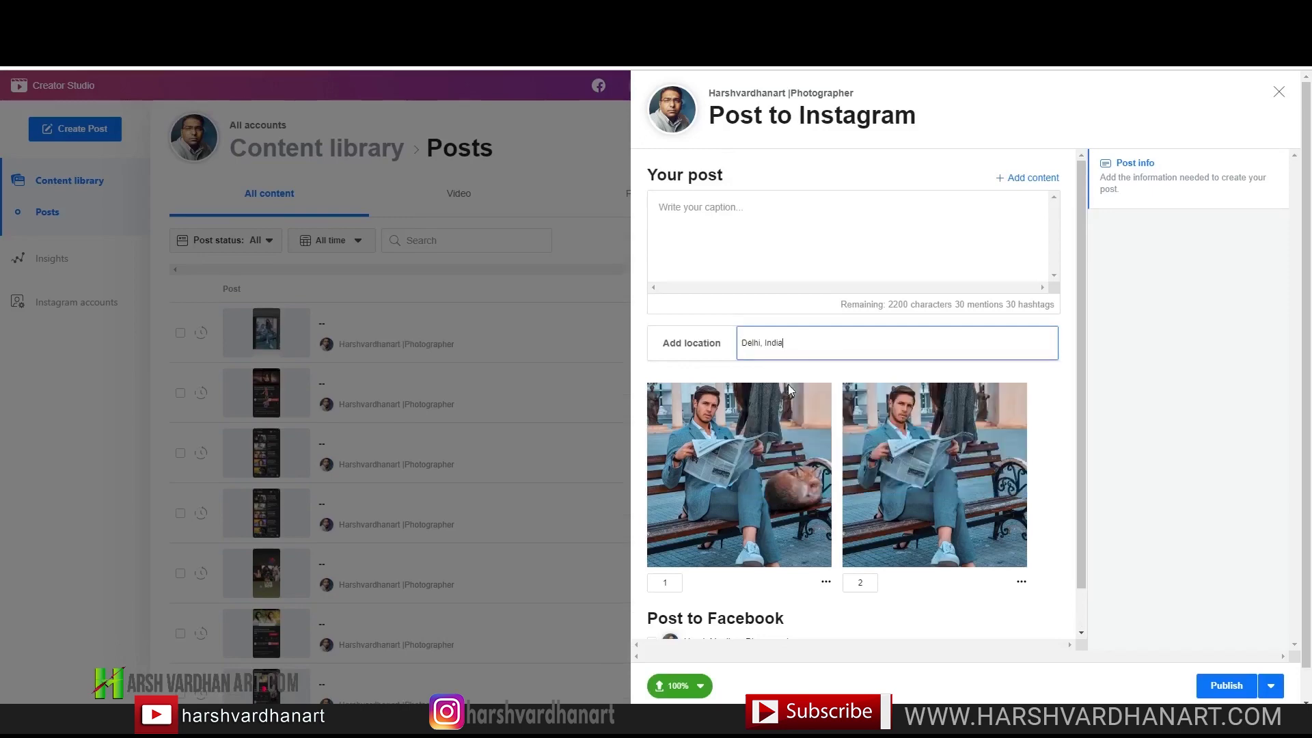
{"action": "left_click", "coordinate": [753, 252]}
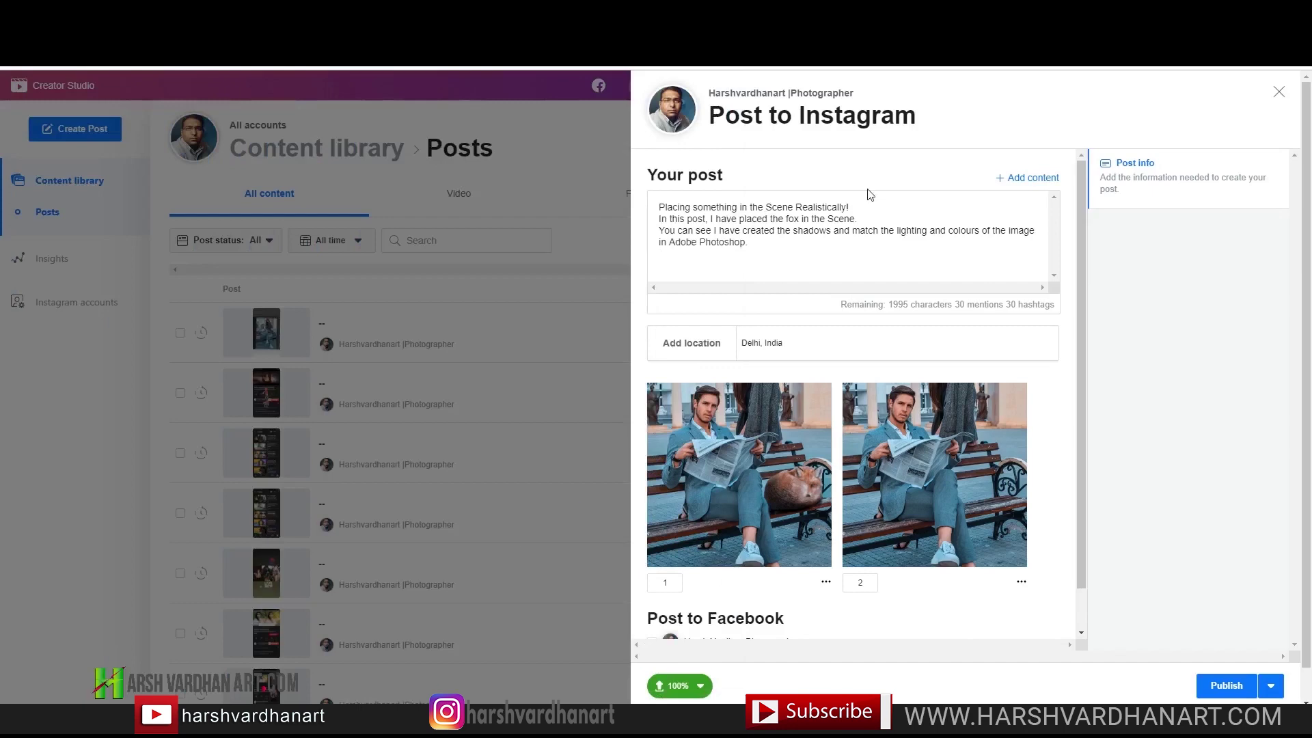
{"action": "key", "text": "alt+Tab"}
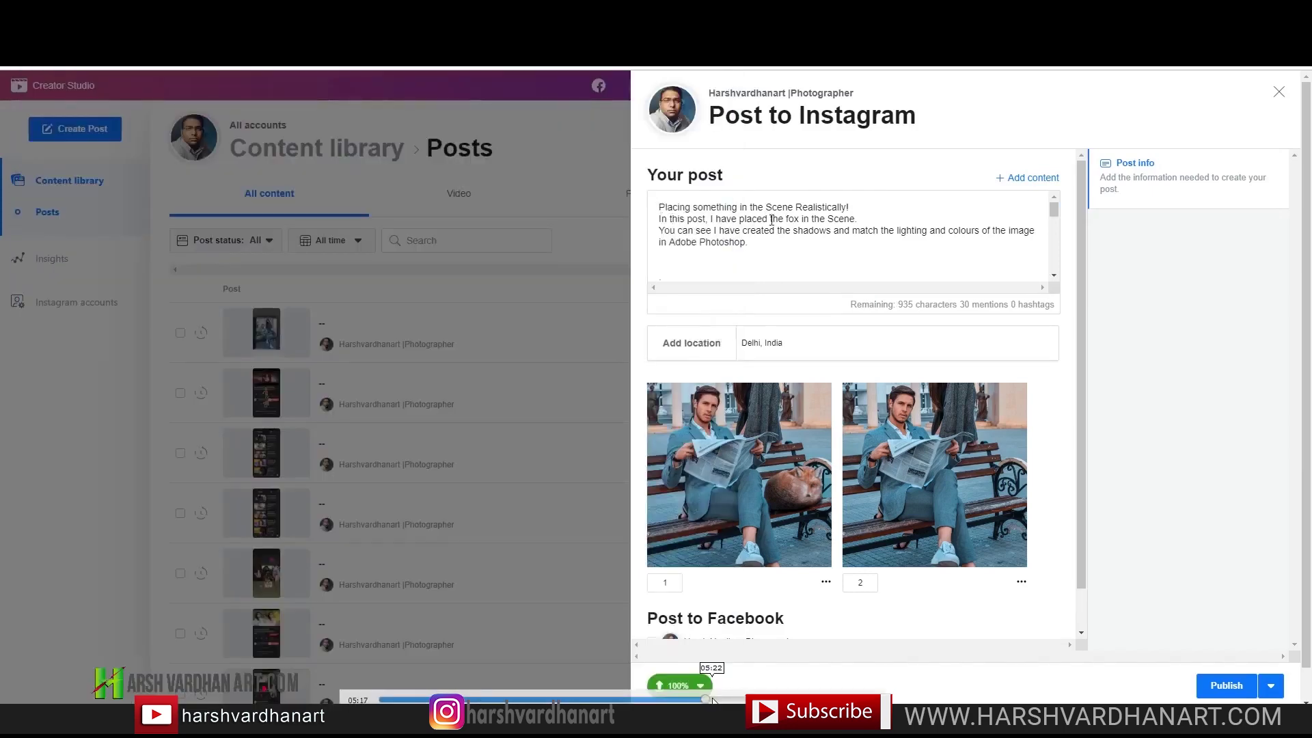
Copy the hashtag and mention note from Google Keep into the caption
{"action": "left_click_drag", "start_coordinate": [713, 700], "coordinate": [764, 701]}
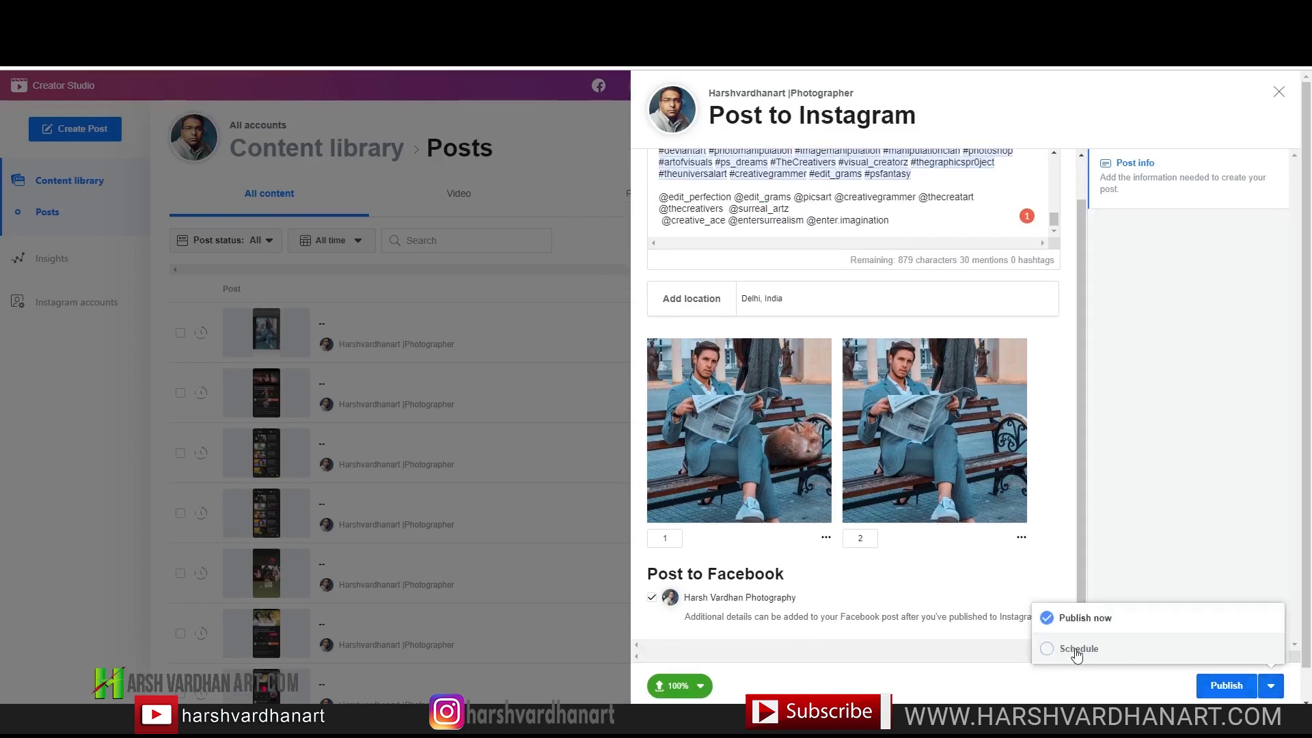
Try Schedule and its date picker, then revert the post to Publish now
{"action": "left_click", "coordinate": [1077, 651]}
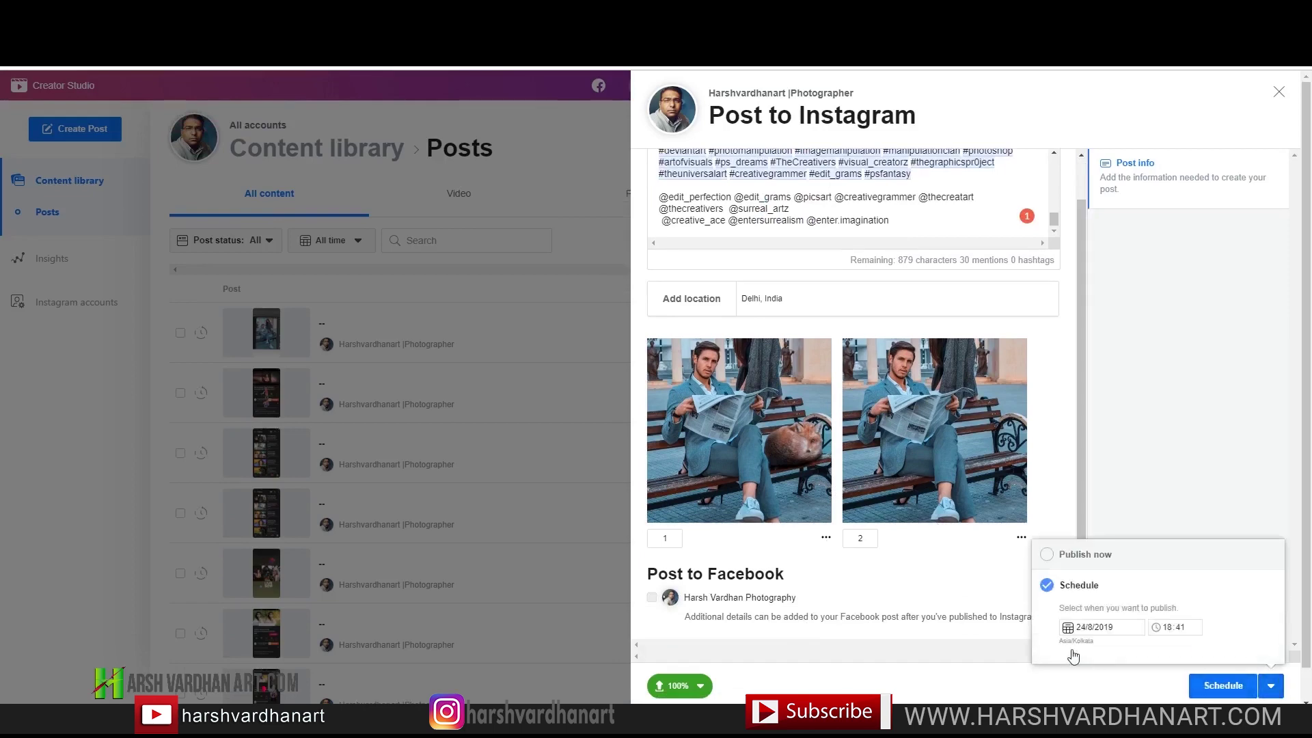
{"action": "left_click", "coordinate": [1101, 628]}
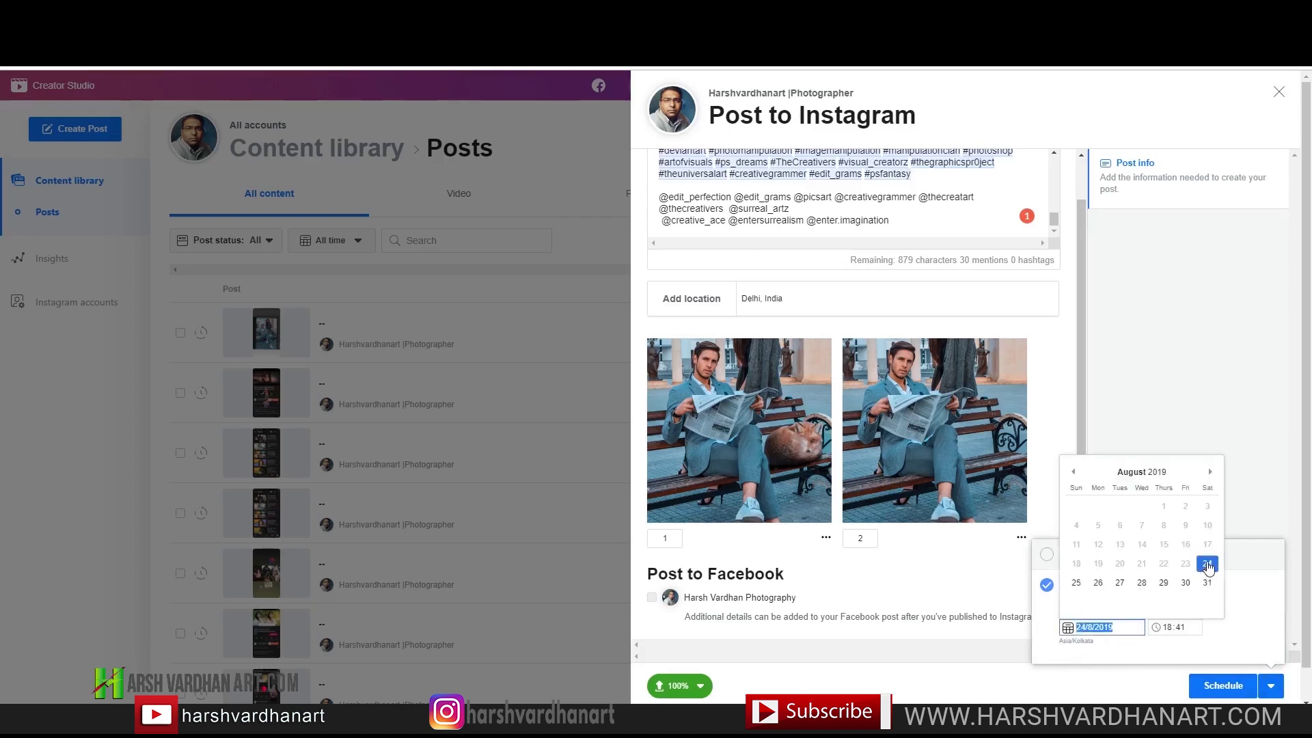
{"action": "left_click", "coordinate": [1131, 653]}
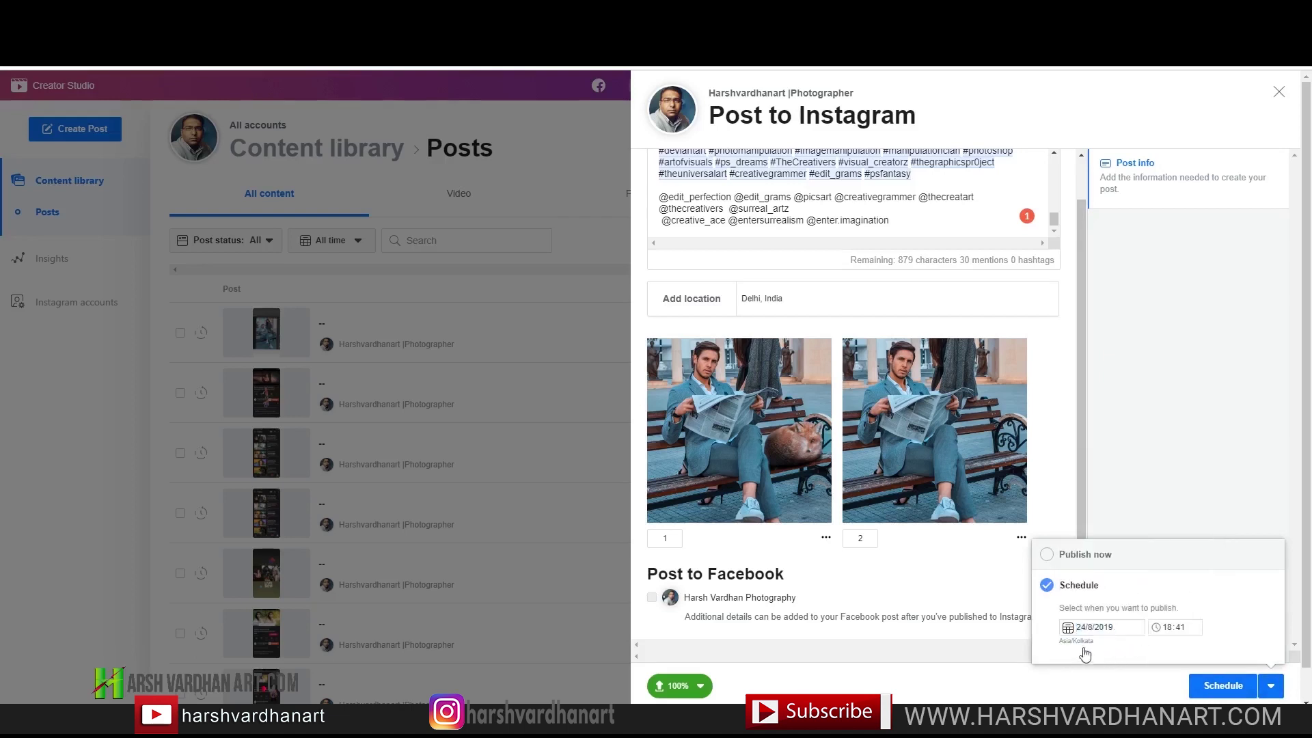
{"action": "left_click", "coordinate": [1081, 554]}
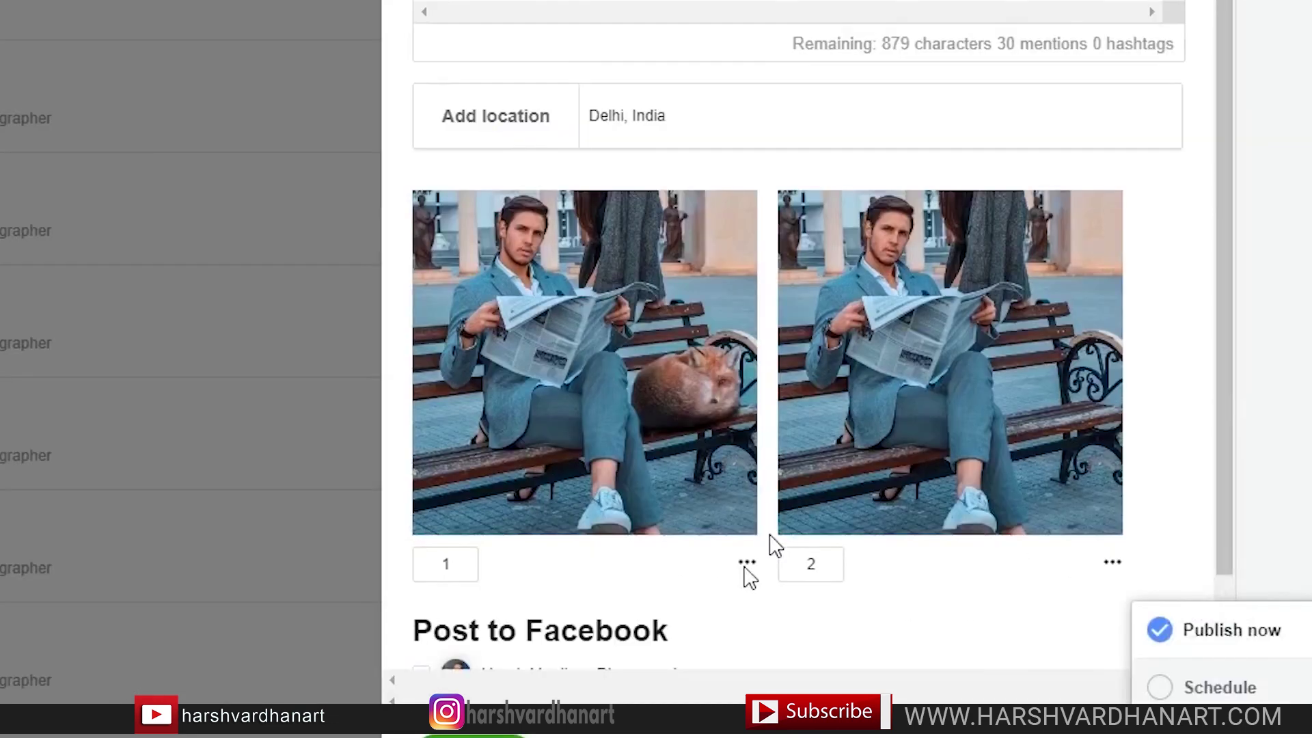
{"action": "left_click", "coordinate": [825, 538]}
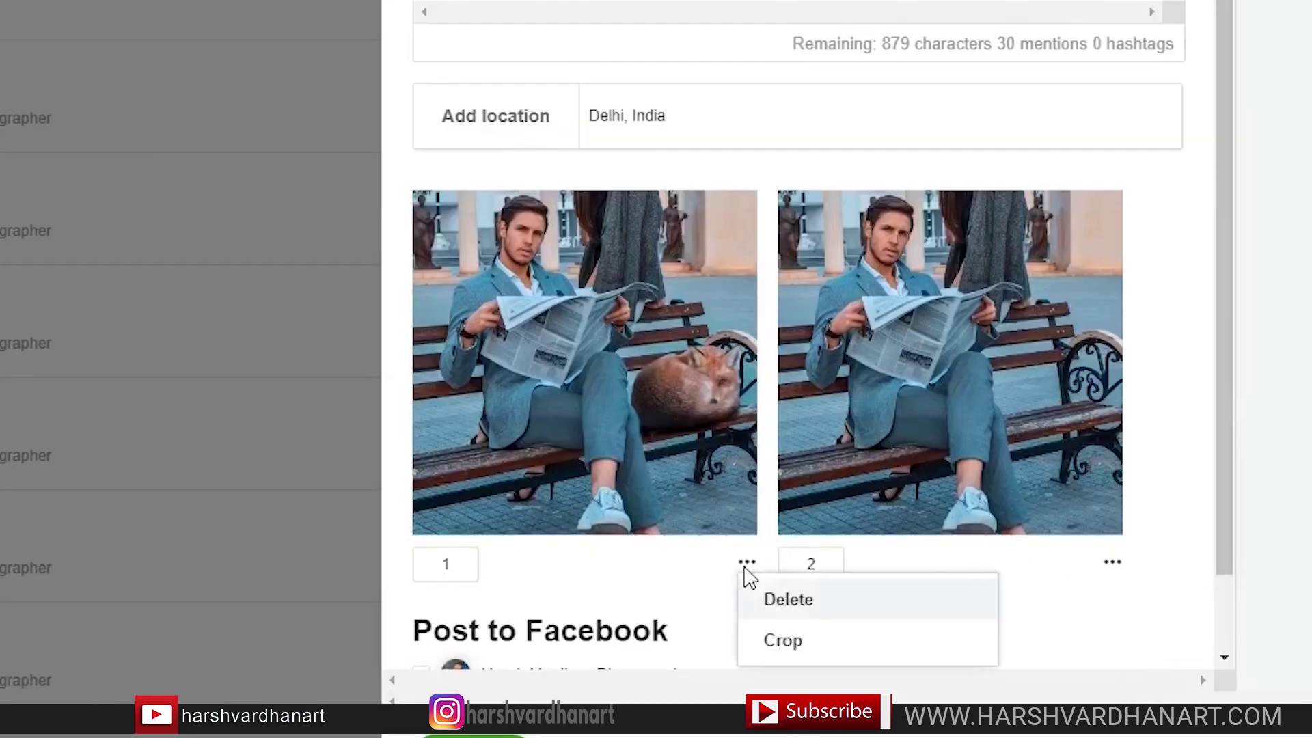
Crop the first photo to vertical 4:5, shifting the frame up to include the woman
{"action": "left_click", "coordinate": [787, 641]}
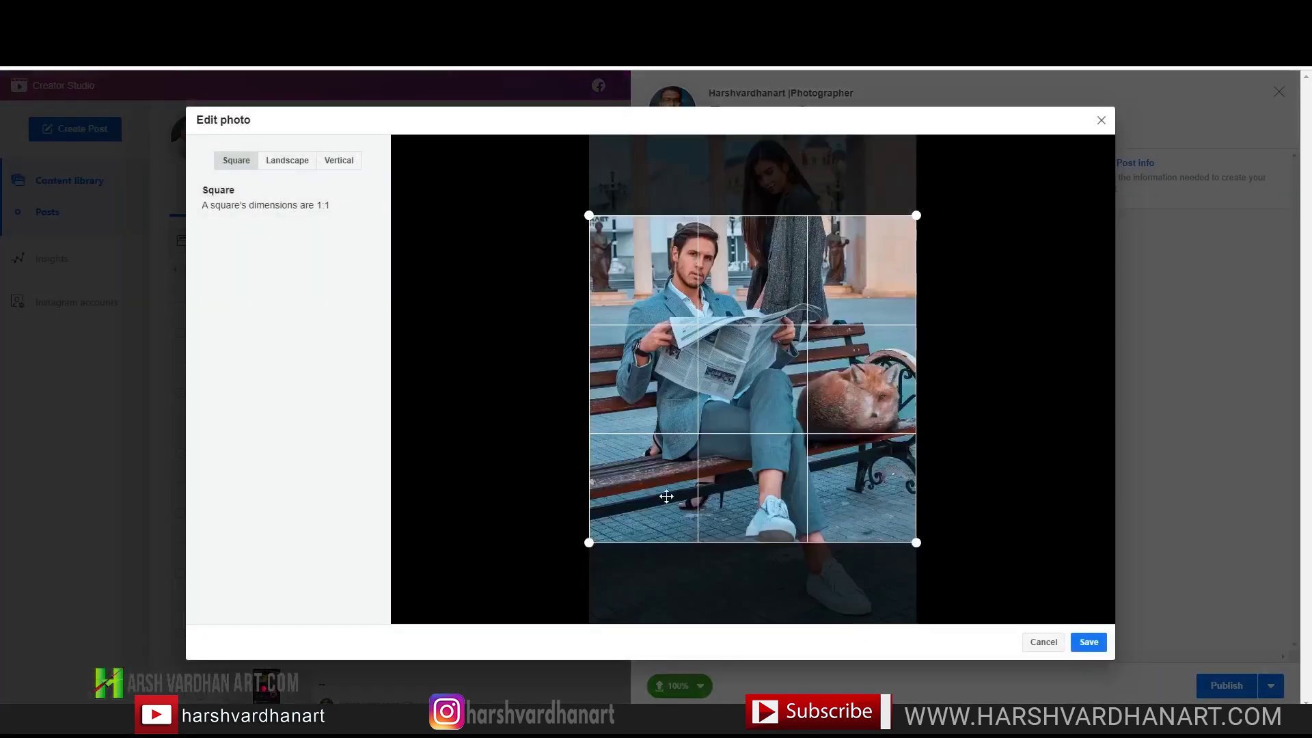
{"action": "left_click", "coordinate": [338, 164]}
{"action": "left_click_drag", "start_coordinate": [848, 376], "coordinate": [847, 335]}
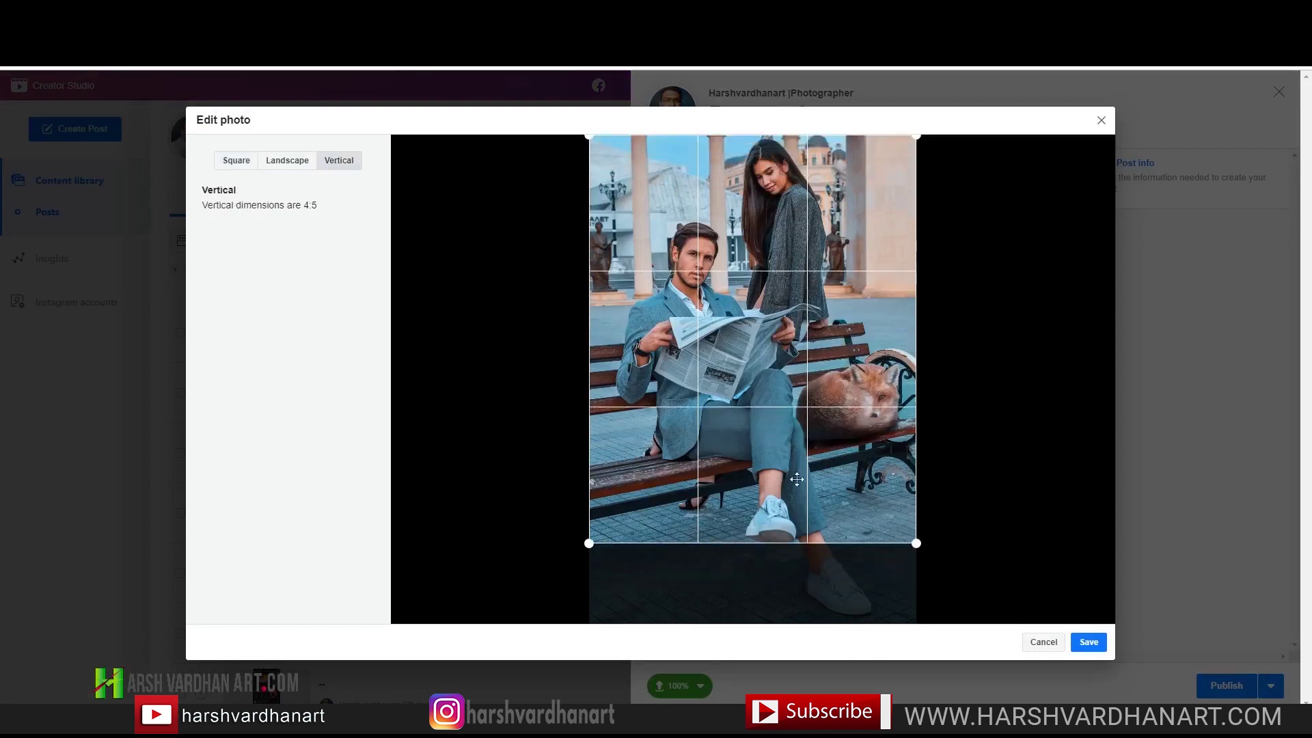
{"action": "left_click", "coordinate": [1088, 642]}
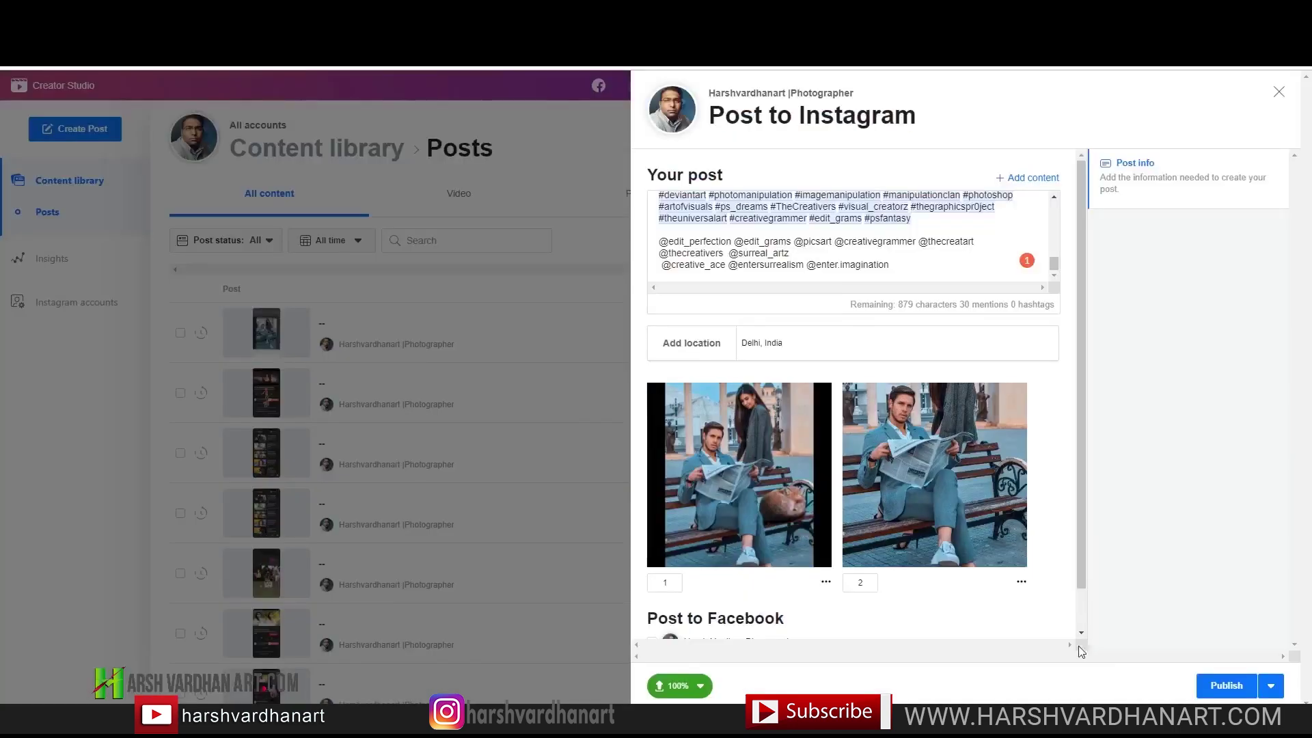
{"action": "left_click", "coordinate": [1020, 583]}
Crop the second photo and publish the carousel post to Instagram
{"action": "left_click", "coordinate": [1034, 623]}
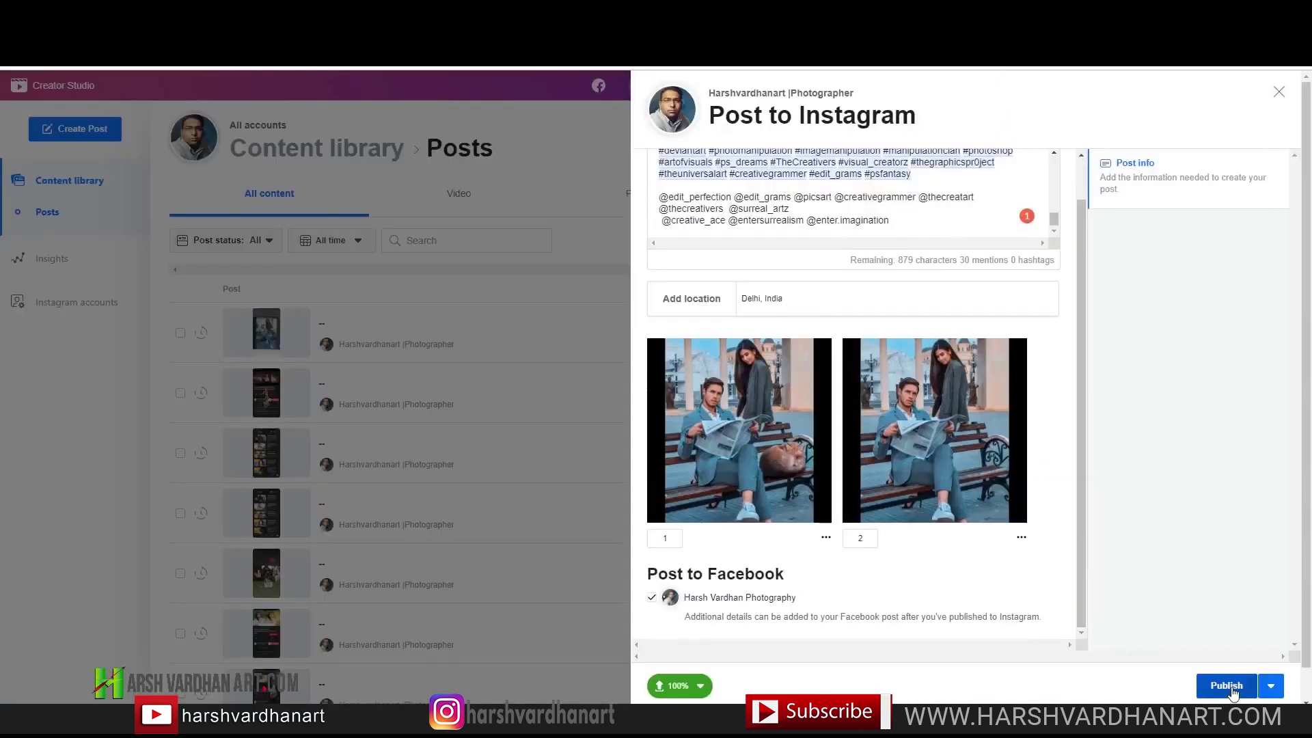
{"action": "left_click", "coordinate": [1226, 686]}
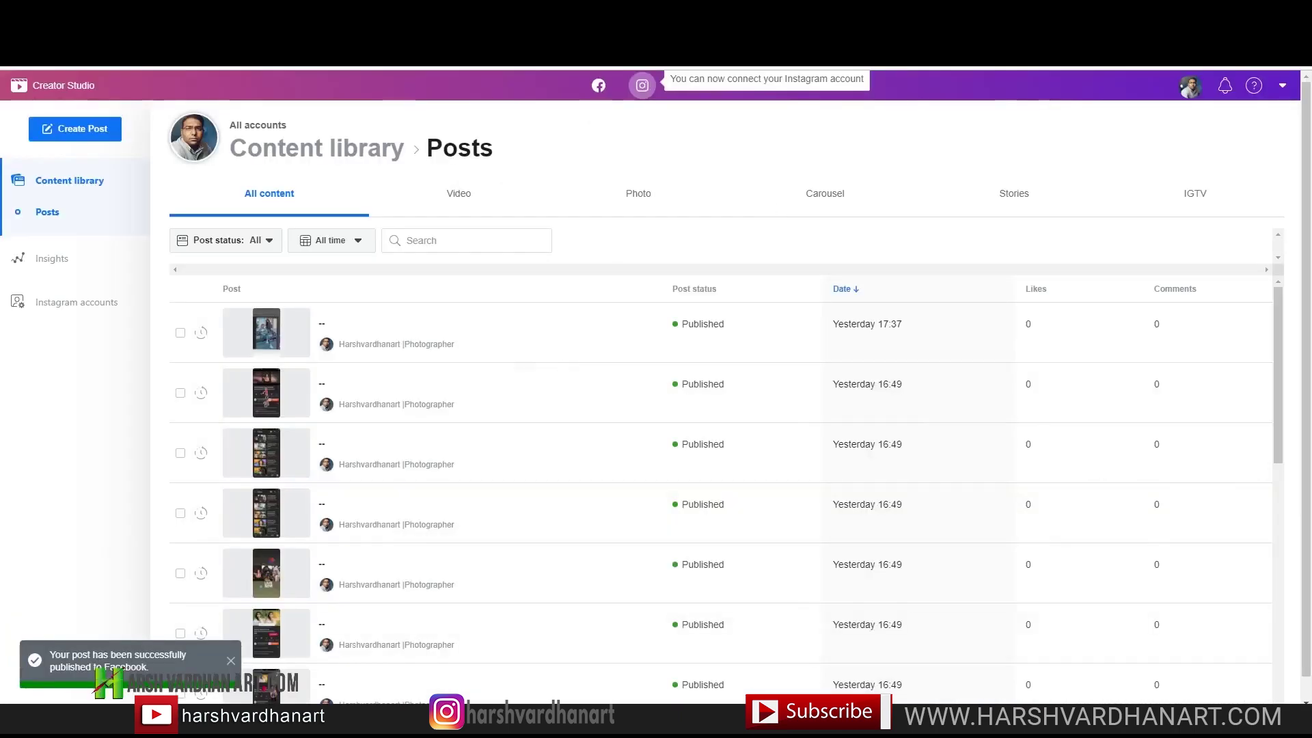
{"action": "key", "text": "ctrl+t"}
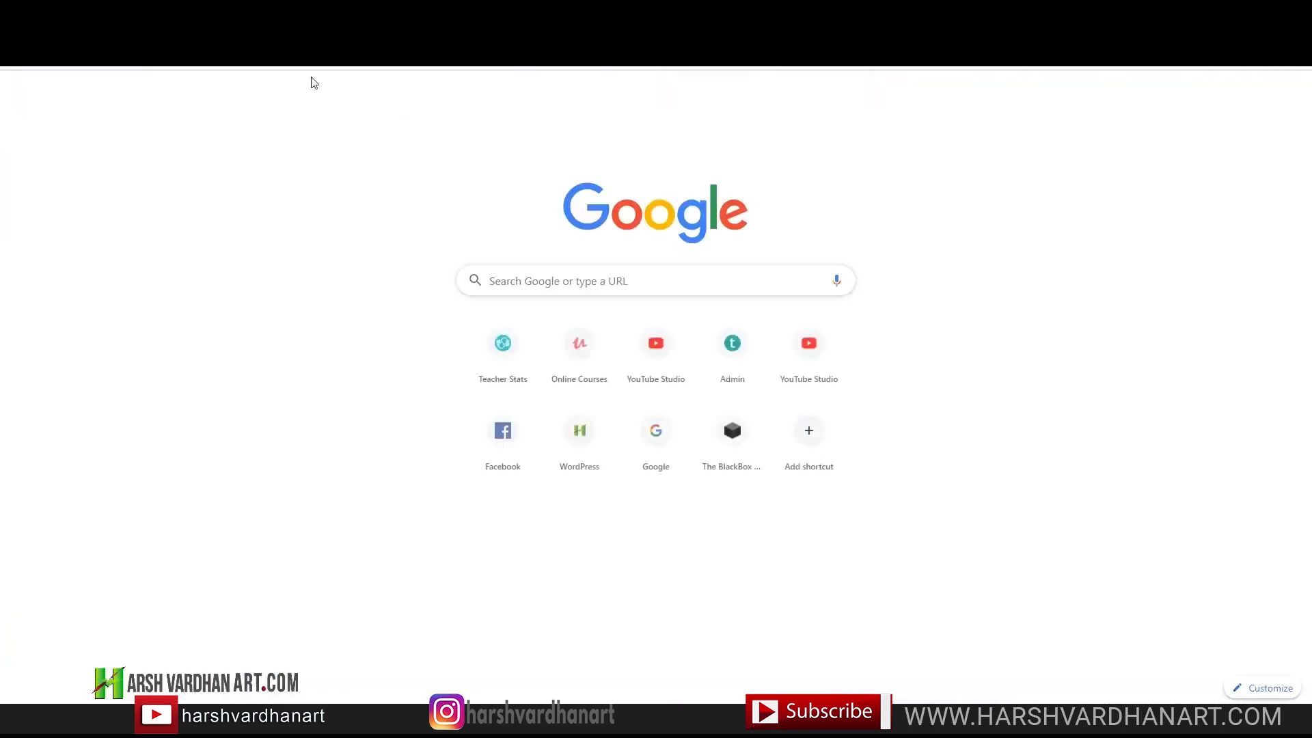
Open the newest post from the Instagram profile and view both carousel photos
{"action": "key", "text": "Return"}
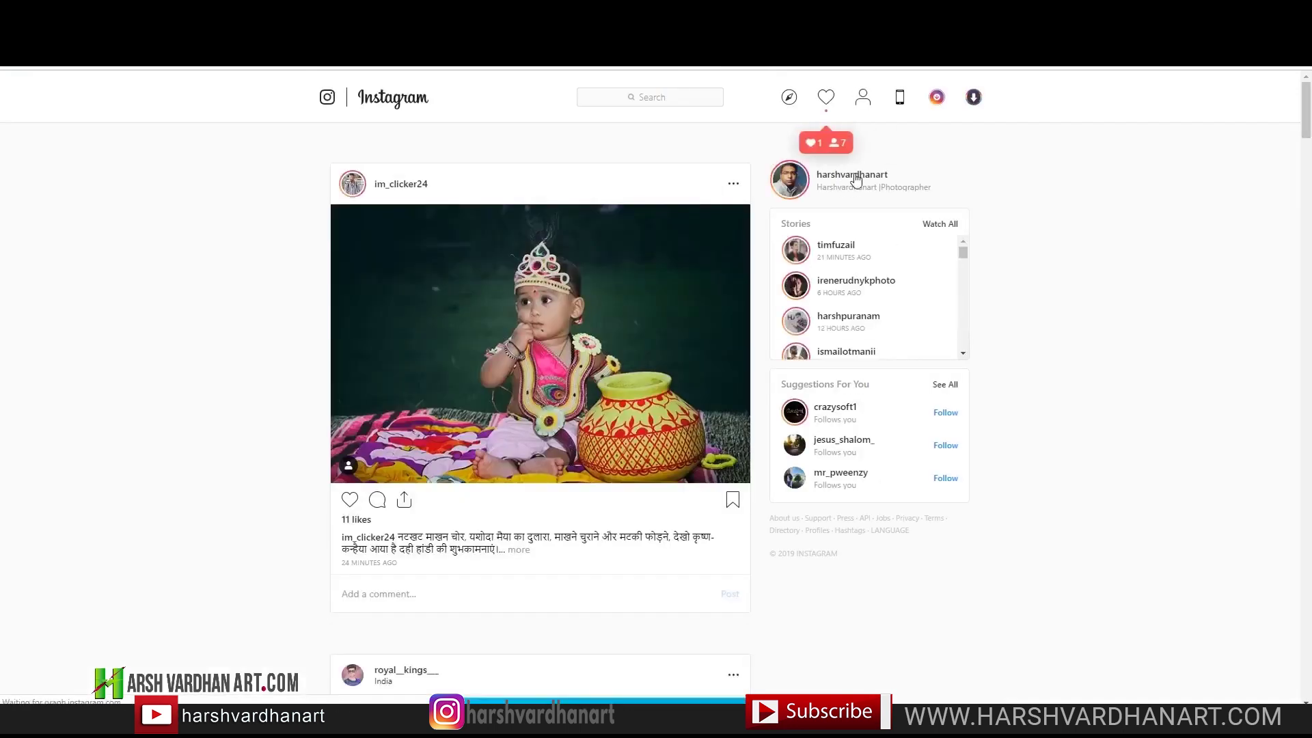
{"action": "left_click", "coordinate": [856, 179]}
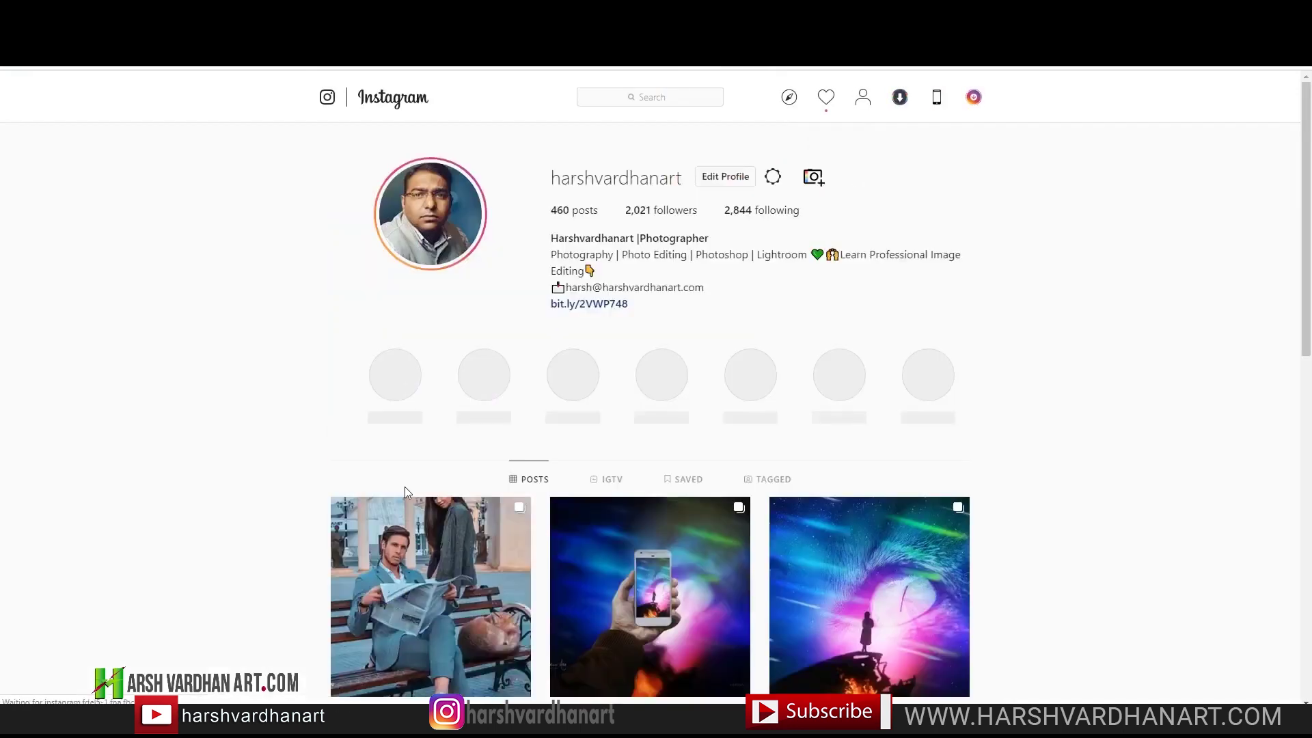
{"action": "scroll", "coordinate": [462, 486], "scroll_direction": "down", "scroll_amount": 3}
{"action": "left_click", "coordinate": [469, 445]}
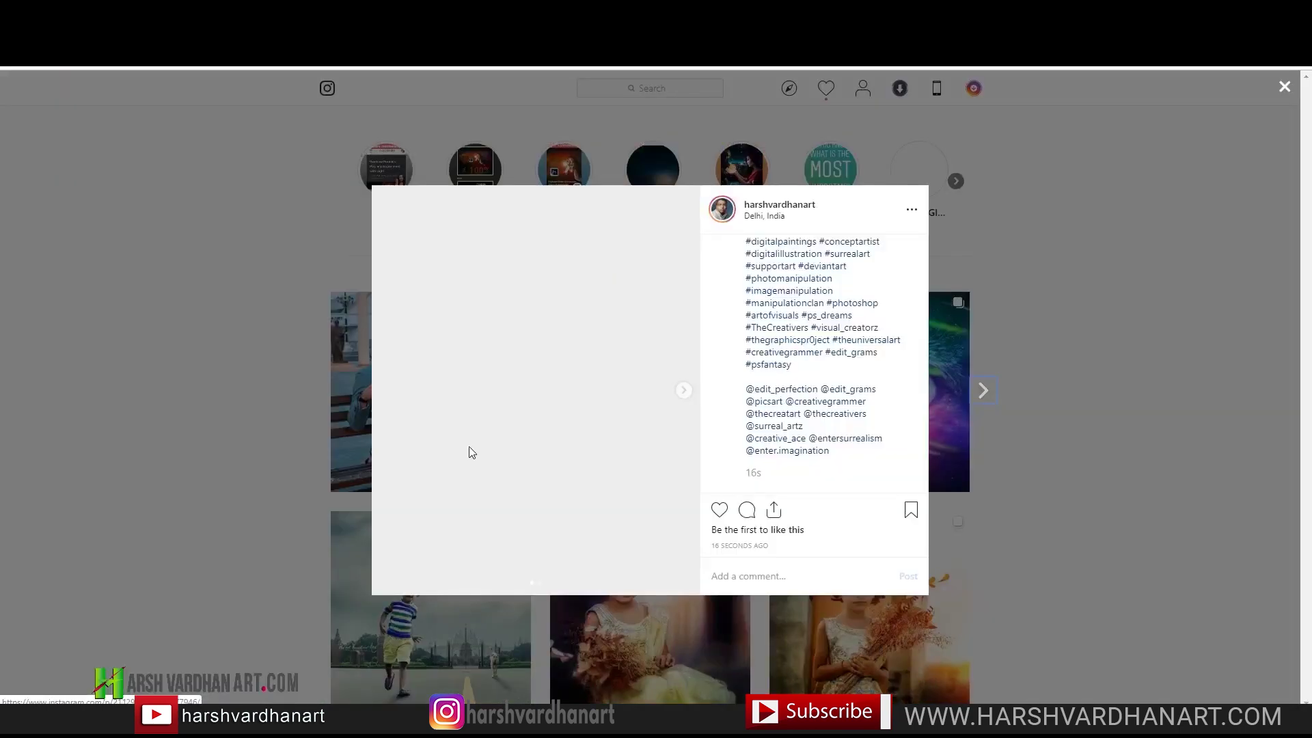
{"action": "left_click", "coordinate": [685, 391]}
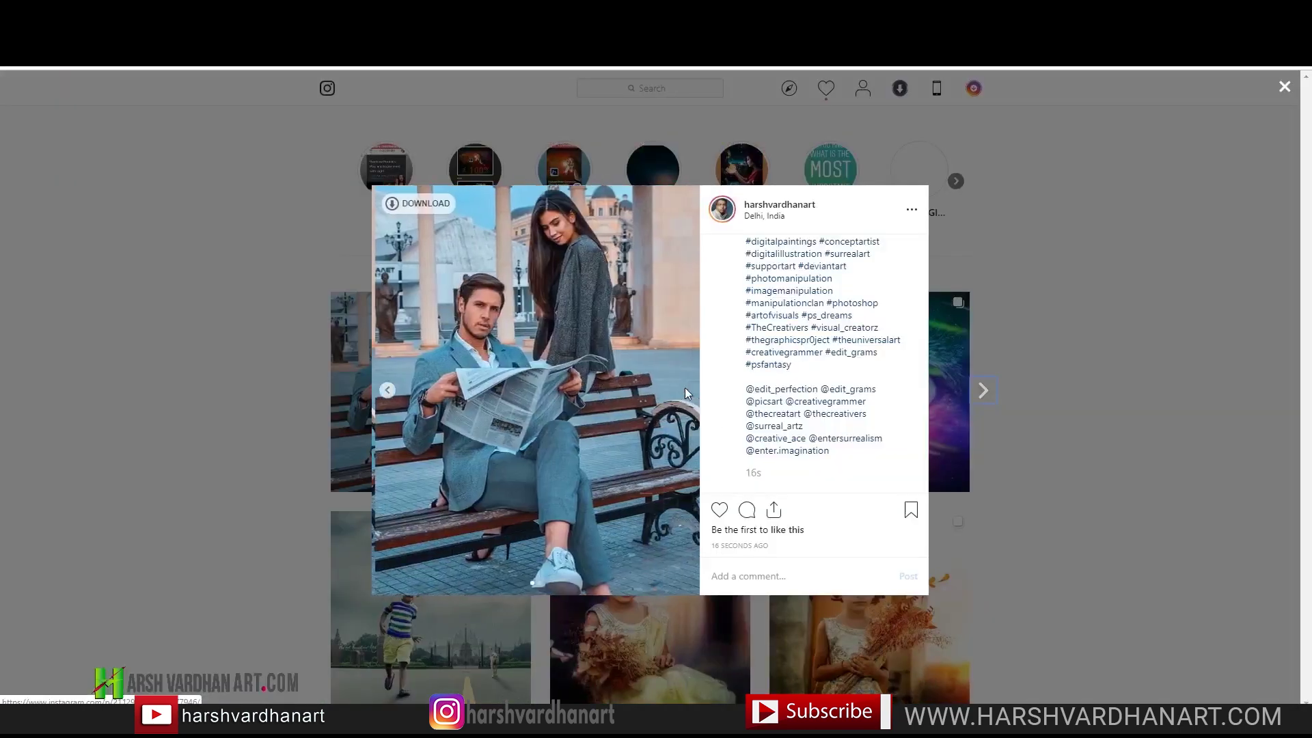
{"action": "left_click", "coordinate": [388, 391]}
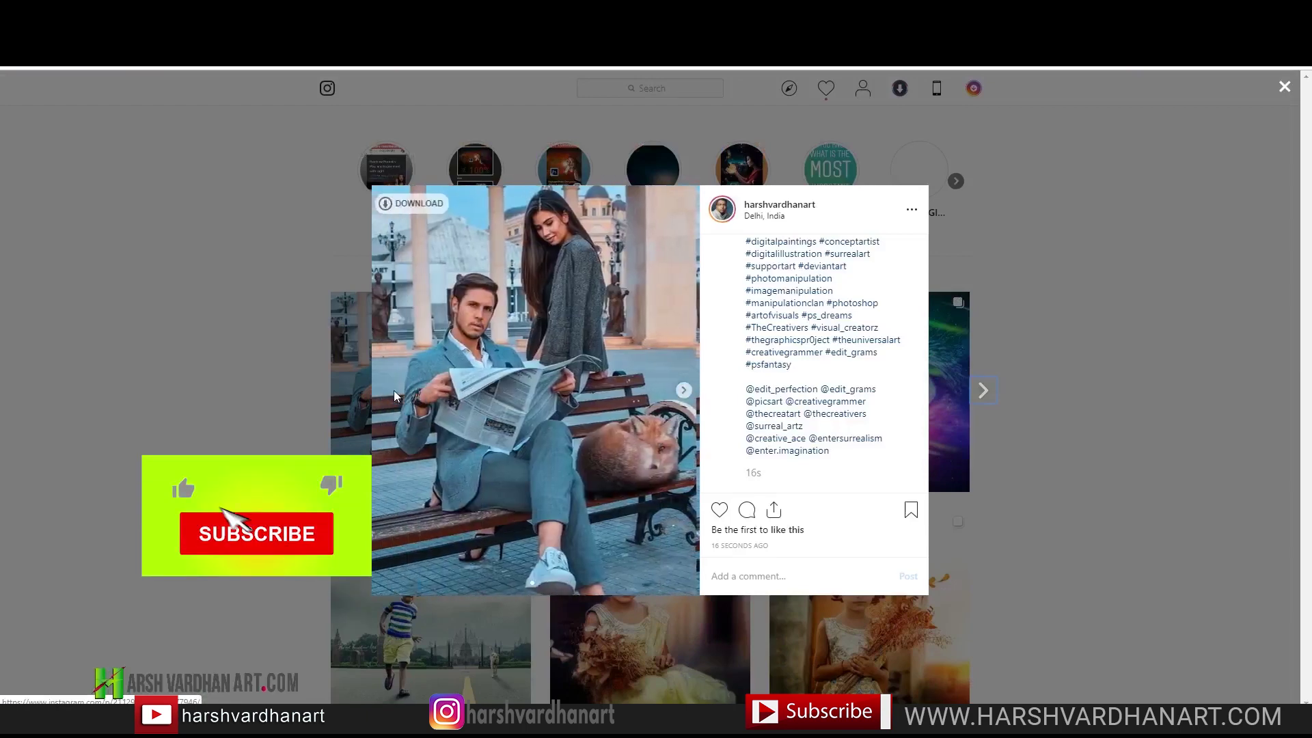